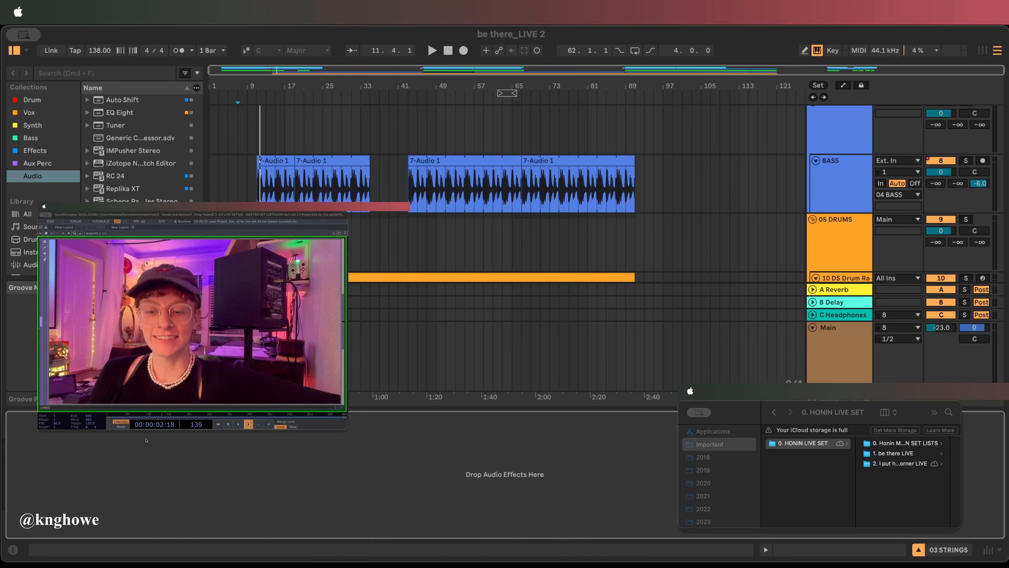
Step: Switch to Finder and browse the 1. be there LIVE folder to the set file be there_LIVE 2.als
{"action": "key", "text": "super+Tab"}
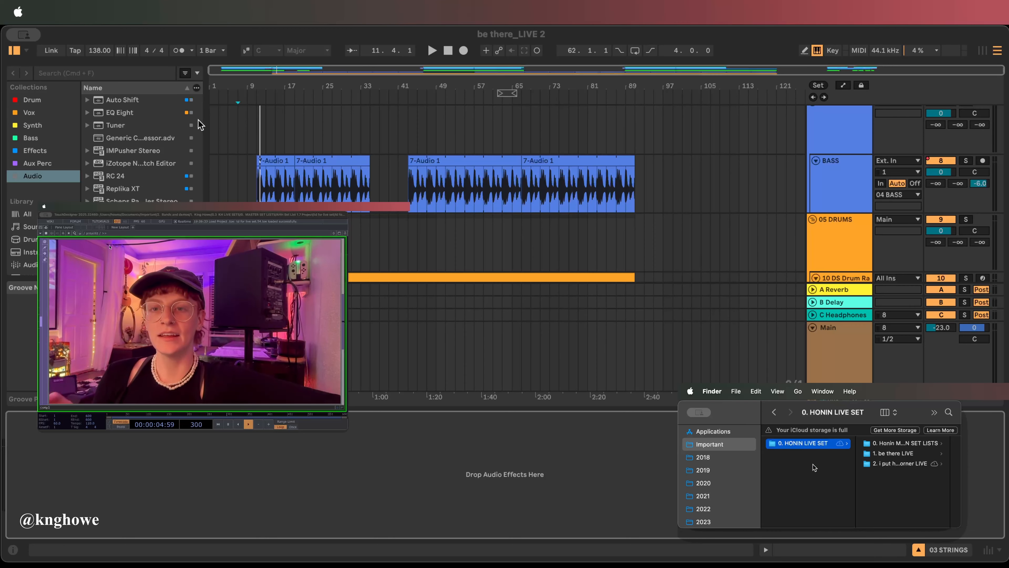
{"action": "left_click", "coordinate": [890, 443]}
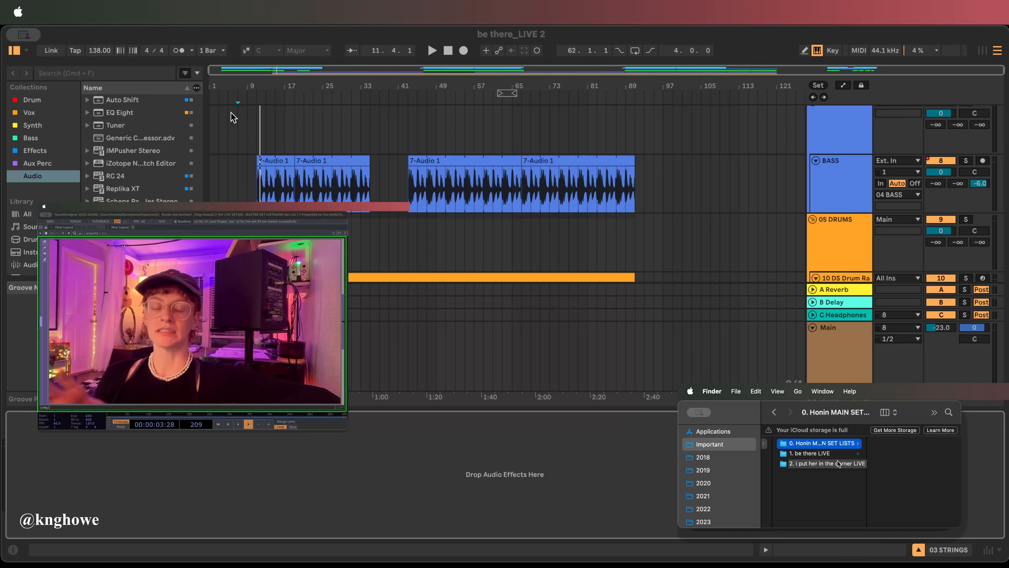
{"action": "left_click", "coordinate": [819, 453]}
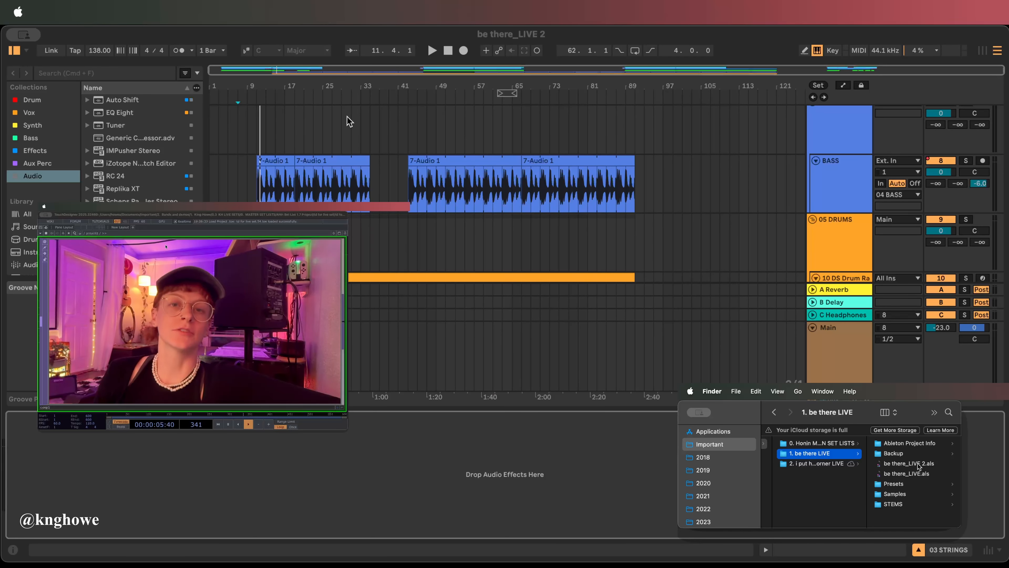
{"action": "left_click", "coordinate": [923, 463]}
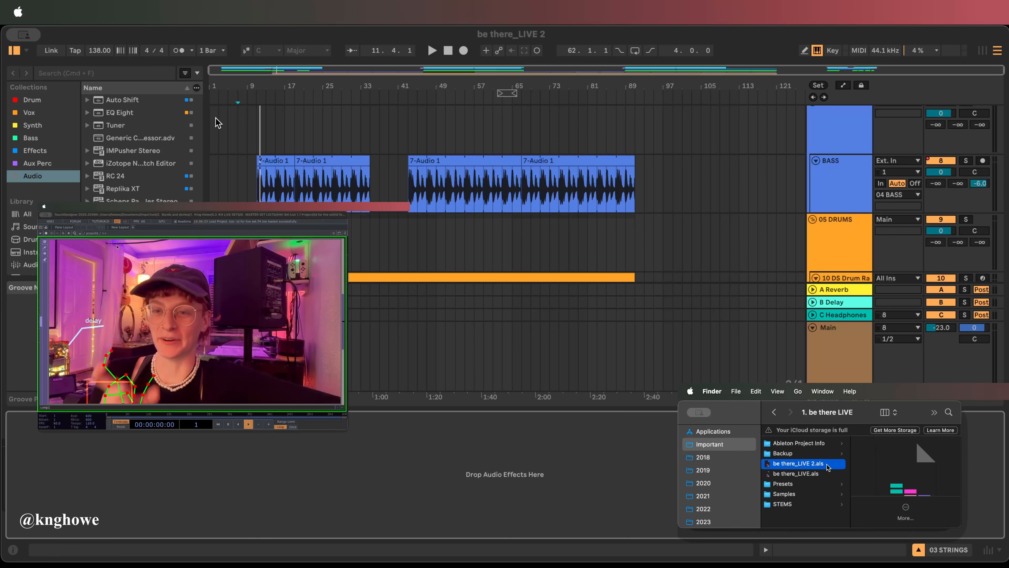
Step: Switch back to Ableton Live and look through the grouped tracks from 01 BVS down to 05 DRUMS
{"action": "left_click", "coordinate": [360, 387]}
{"action": "scroll", "coordinate": [496, 171], "scroll_direction": "down", "scroll_amount": 10}
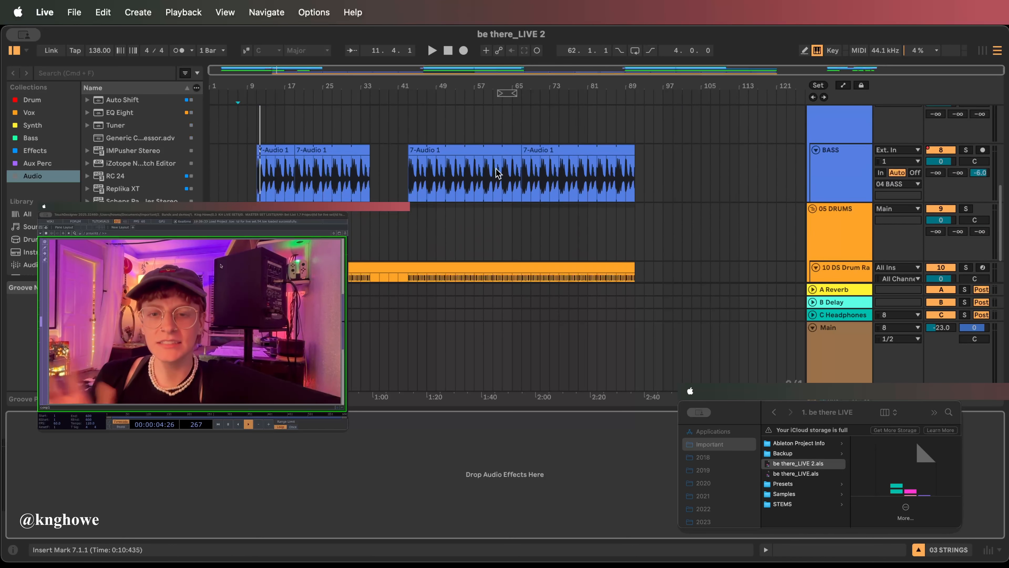
{"action": "scroll", "coordinate": [497, 170], "scroll_direction": "down", "scroll_amount": 10}
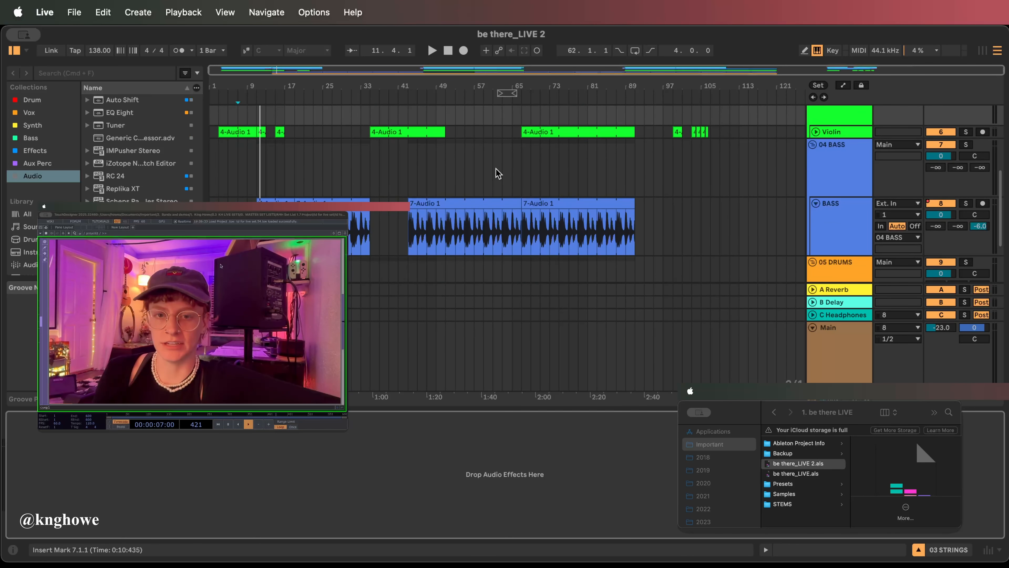
{"action": "scroll", "coordinate": [498, 171], "scroll_direction": "up", "scroll_amount": 15}
{"action": "left_click", "coordinate": [837, 130]}
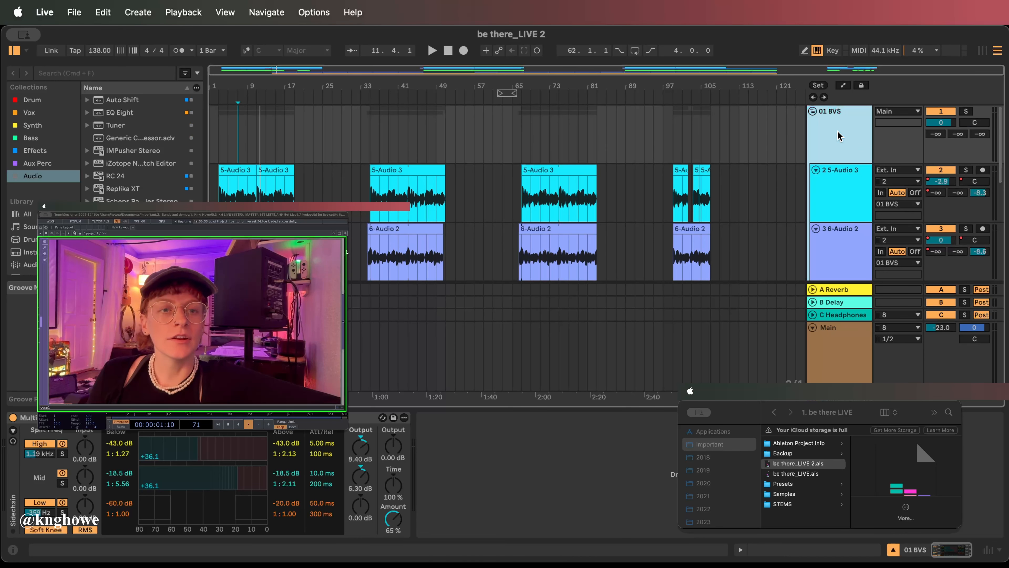
{"action": "scroll", "coordinate": [839, 155], "scroll_direction": "down", "scroll_amount": 10}
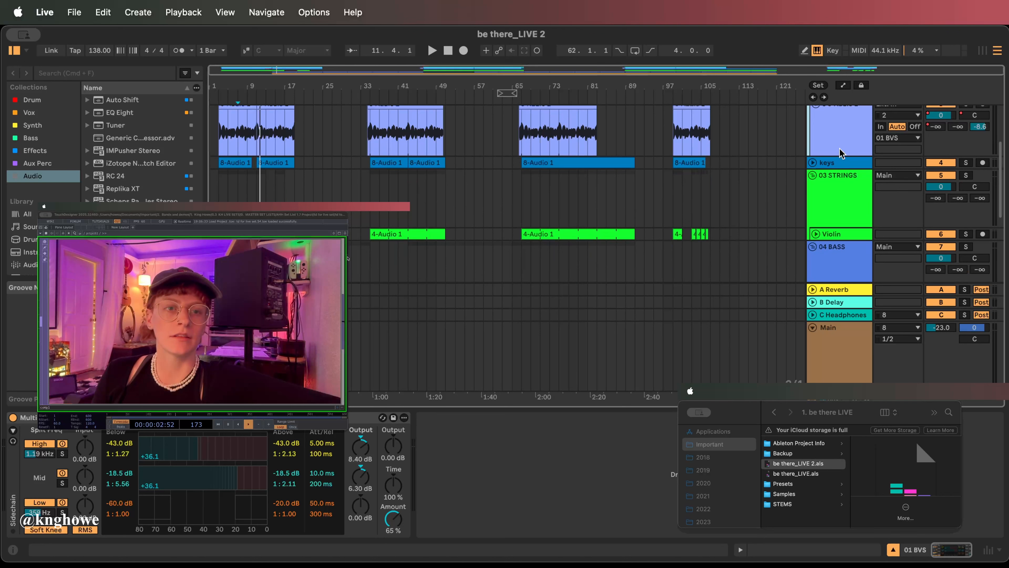
{"action": "left_click", "coordinate": [840, 175]}
{"action": "scroll", "coordinate": [579, 154], "scroll_direction": "up", "scroll_amount": 10}
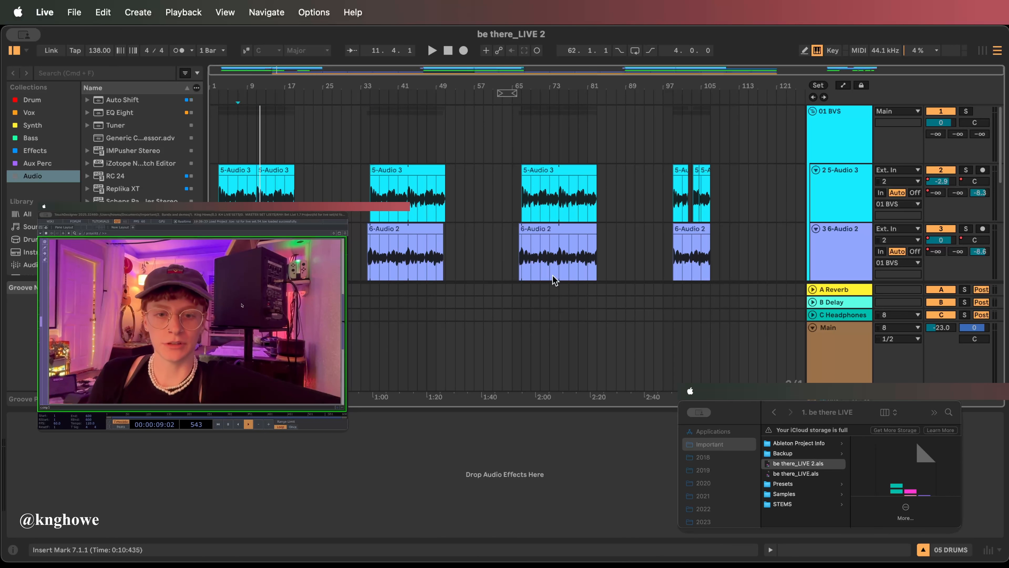
Step: Hide the device detail view and fold the 01 BVS group
{"action": "key", "text": "super+alt+l"}
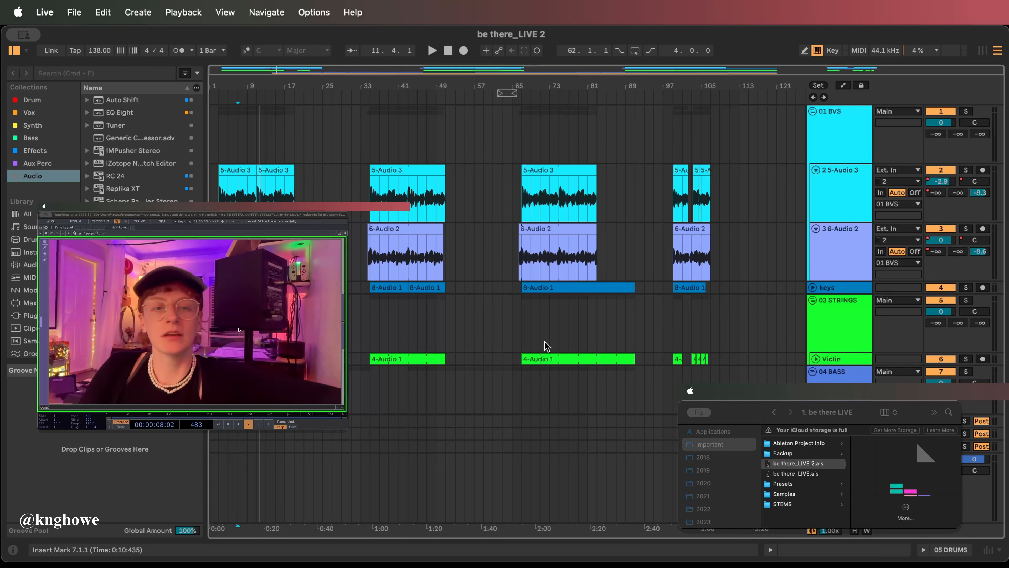
{"action": "scroll", "coordinate": [545, 342], "scroll_direction": "down", "scroll_amount": 5}
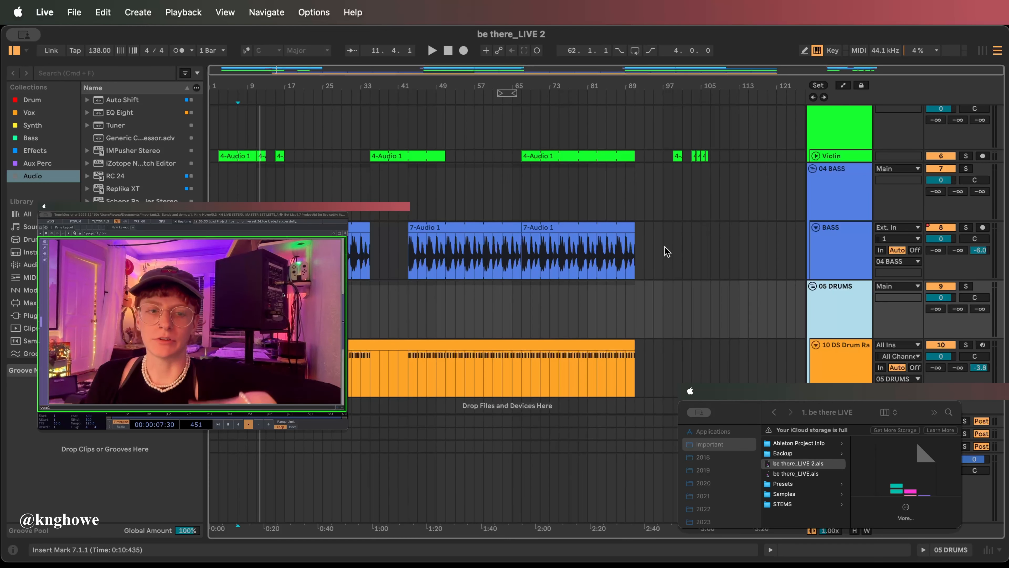
{"action": "scroll", "coordinate": [681, 373], "scroll_direction": "up", "scroll_amount": 3}
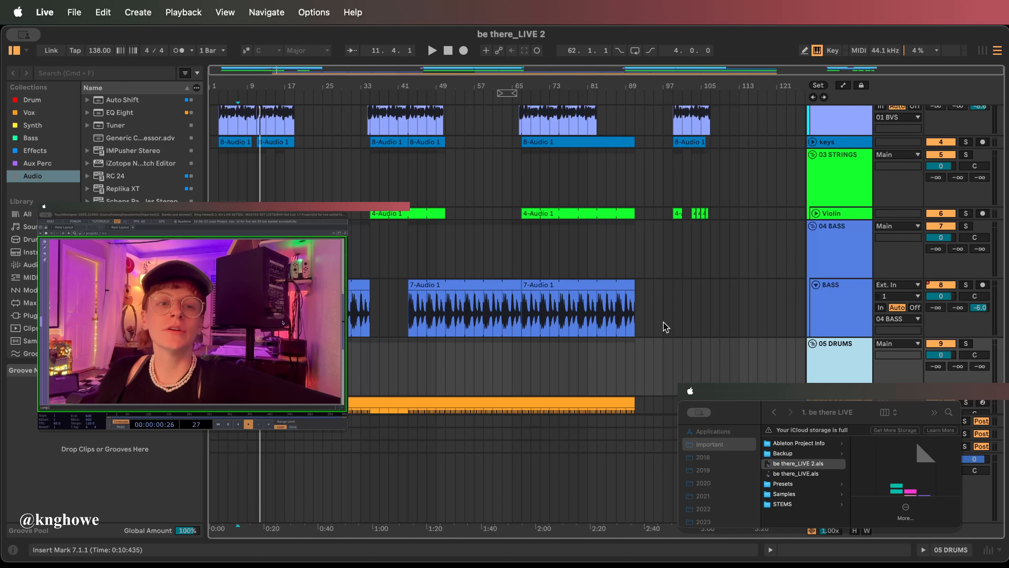
{"action": "scroll", "coordinate": [666, 326], "scroll_direction": "down", "scroll_amount": 4}
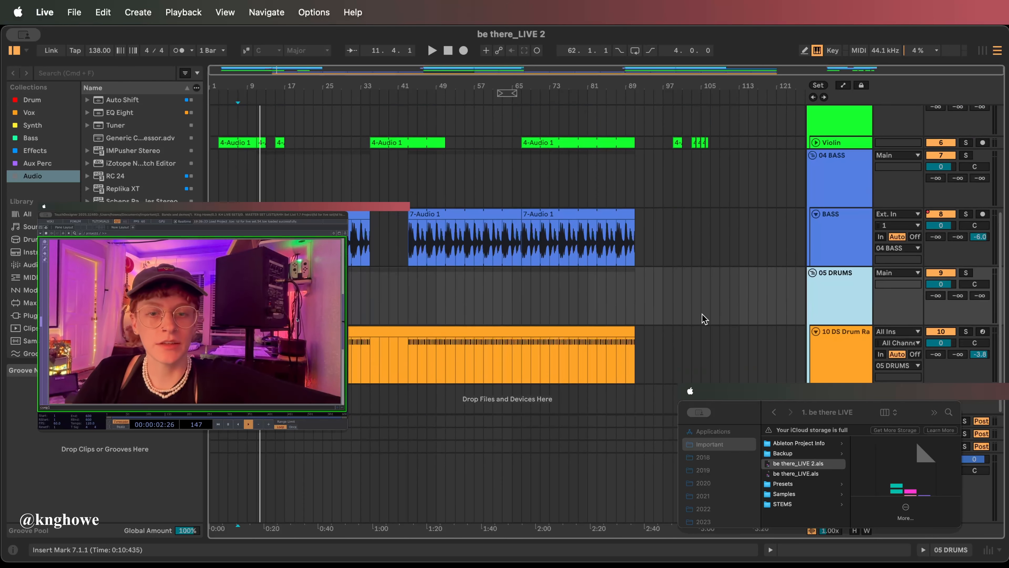
{"action": "scroll", "coordinate": [817, 277], "scroll_direction": "up", "scroll_amount": 12}
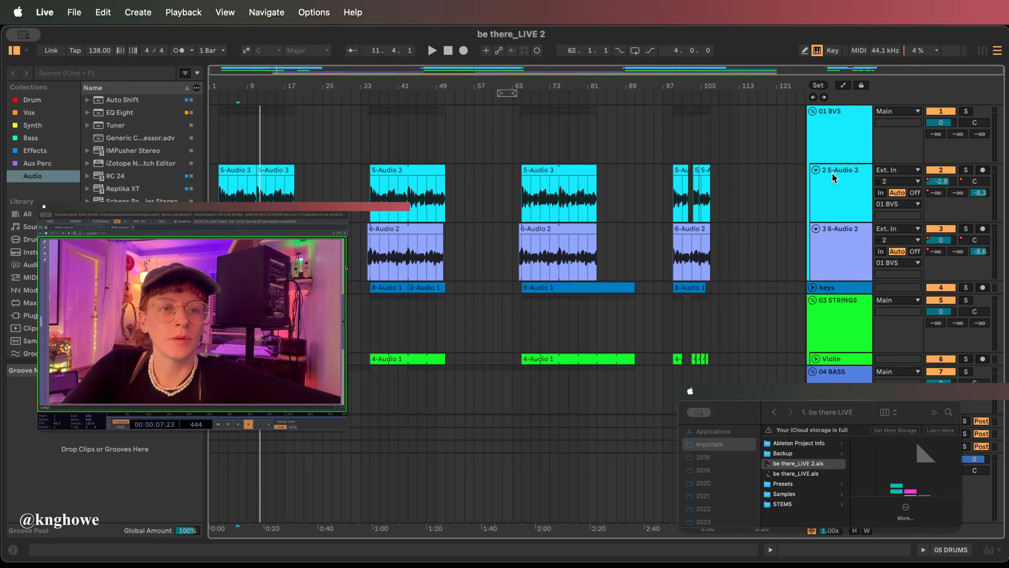
{"action": "left_click", "coordinate": [813, 111]}
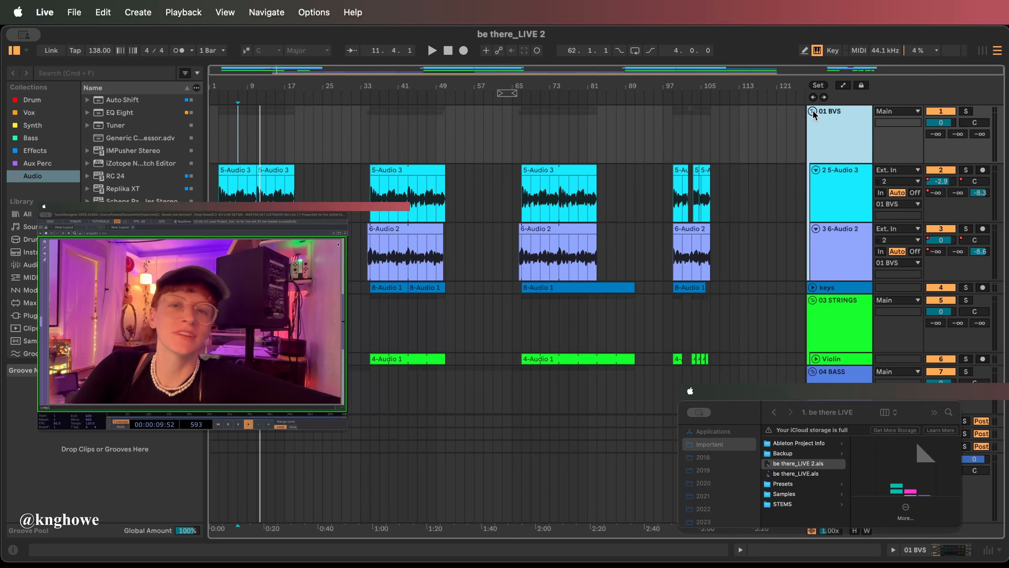
{"action": "left_click", "coordinate": [813, 111]}
Step: Put the keys track into its own group and name the group 02 KEYS
{"action": "left_click", "coordinate": [830, 135]}
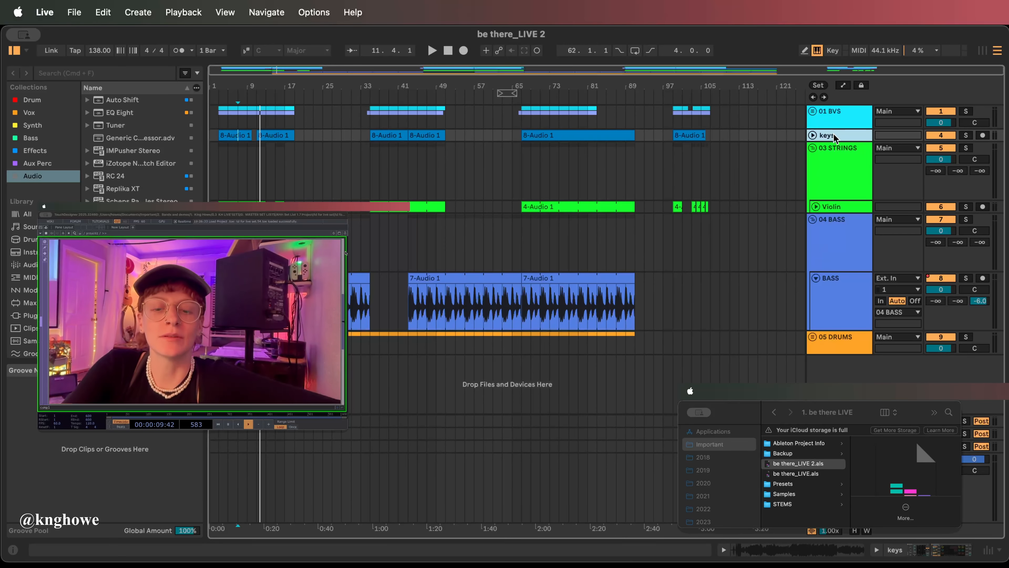
{"action": "key", "text": "super+g"}
{"action": "key", "text": "super+r"}
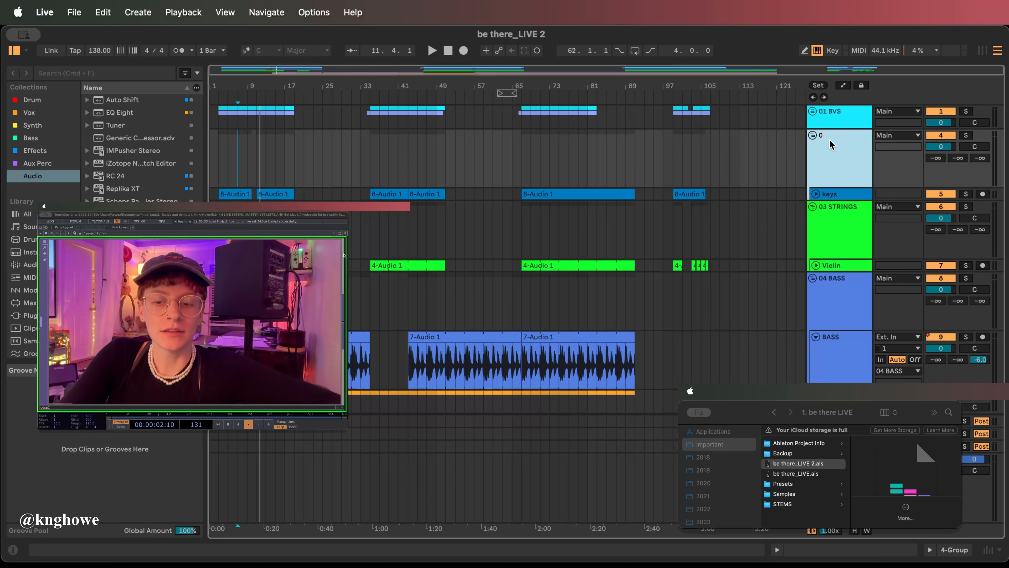
{"action": "type", "text": "02 KEYS"}
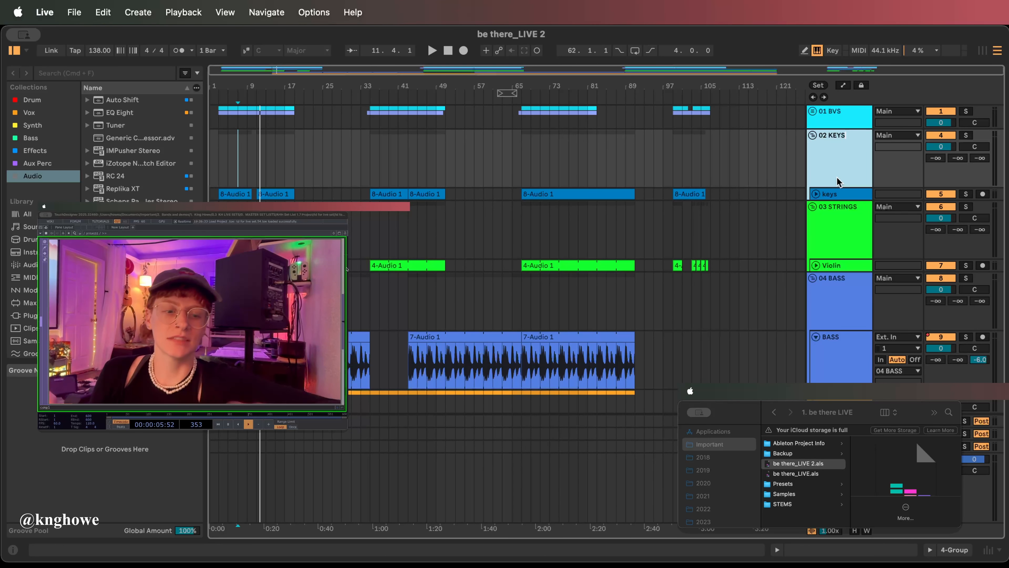
Step: Fold the 02 KEYS, 03 STRINGS and 04 BASS groups so only the group tracks show
{"action": "left_click", "coordinate": [812, 135]}
{"action": "left_click", "coordinate": [823, 167]}
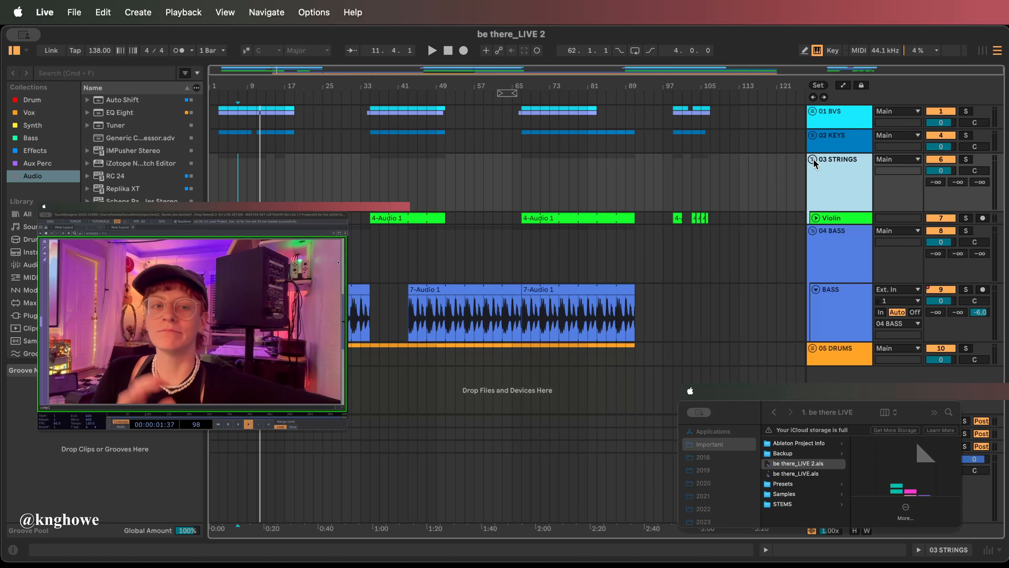
{"action": "left_click", "coordinate": [813, 161]}
{"action": "left_click", "coordinate": [813, 183]}
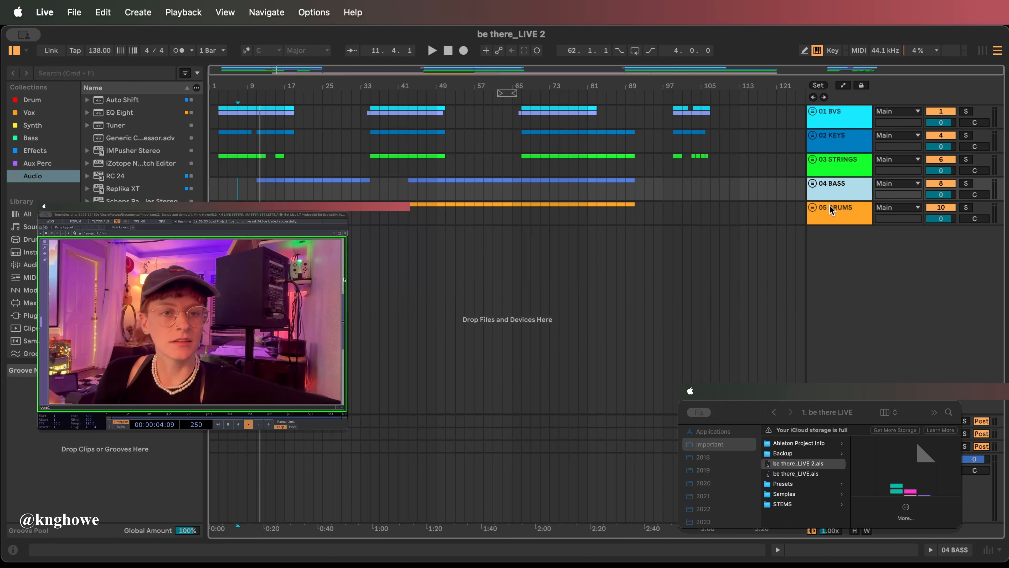
{"action": "left_click", "coordinate": [814, 207]}
{"action": "left_click", "coordinate": [814, 208]}
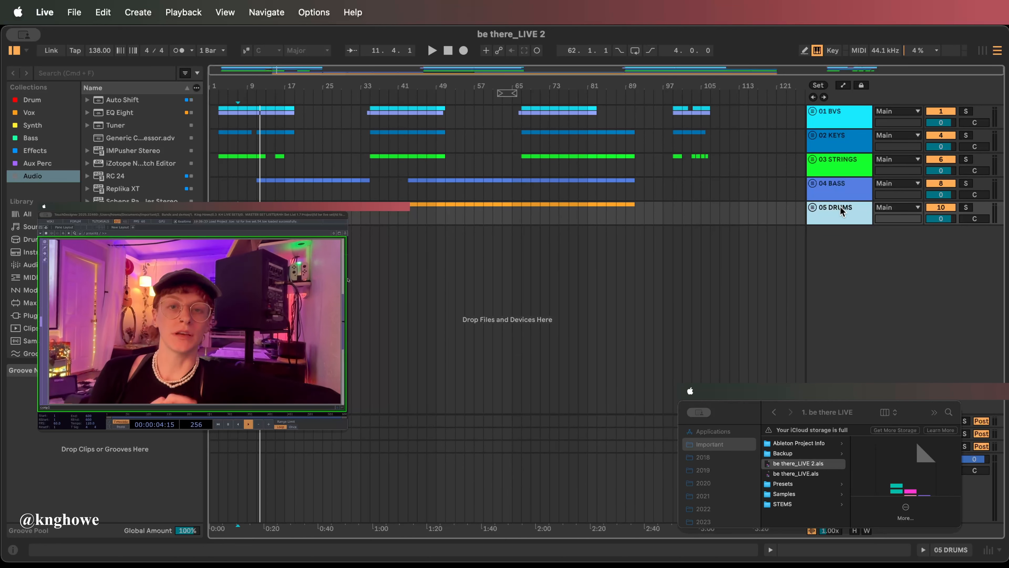
Step: Mute the 05 DRUMS, 04 BASS and 03 STRINGS groups as a demonstration and turn them back on
{"action": "left_click", "coordinate": [842, 107]}
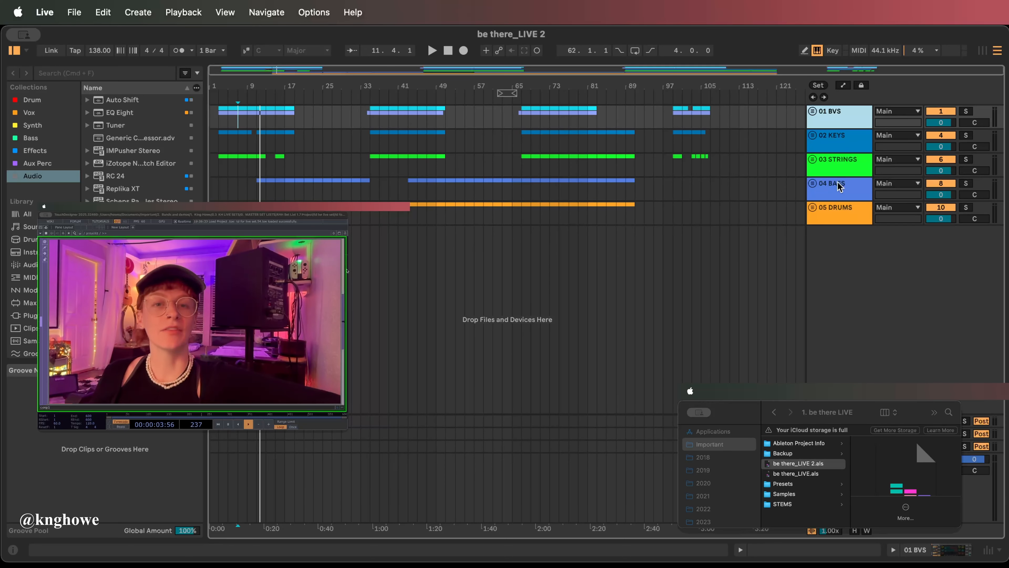
{"action": "left_click", "coordinate": [854, 208]}
{"action": "left_click", "coordinate": [941, 207]}
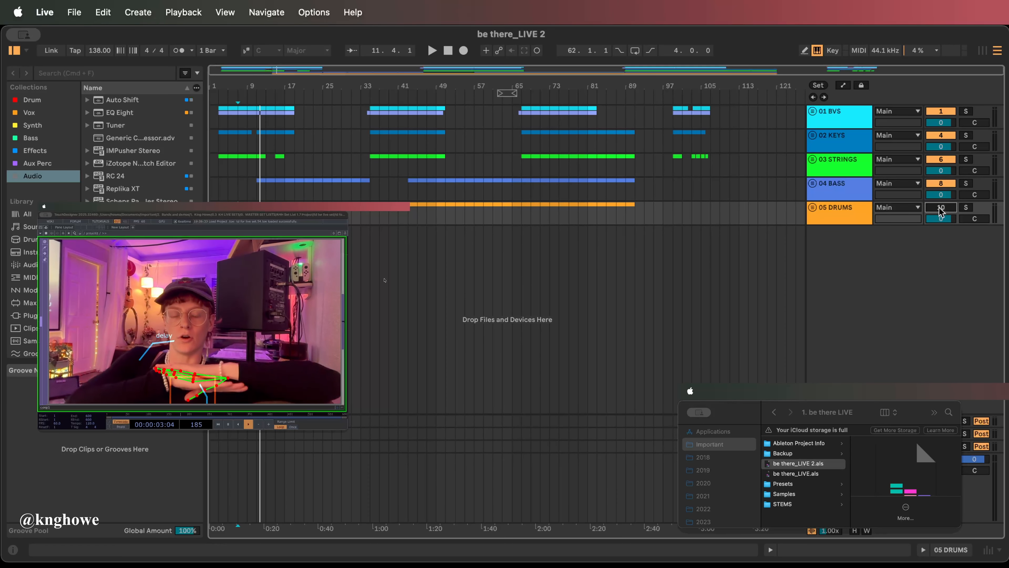
{"action": "left_click", "coordinate": [942, 184]}
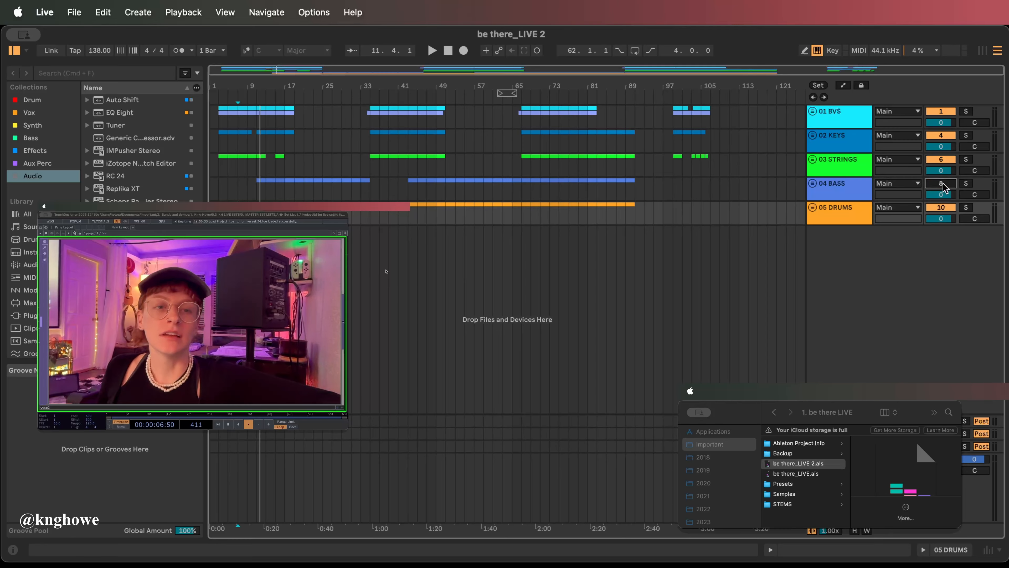
{"action": "left_click", "coordinate": [941, 136]}
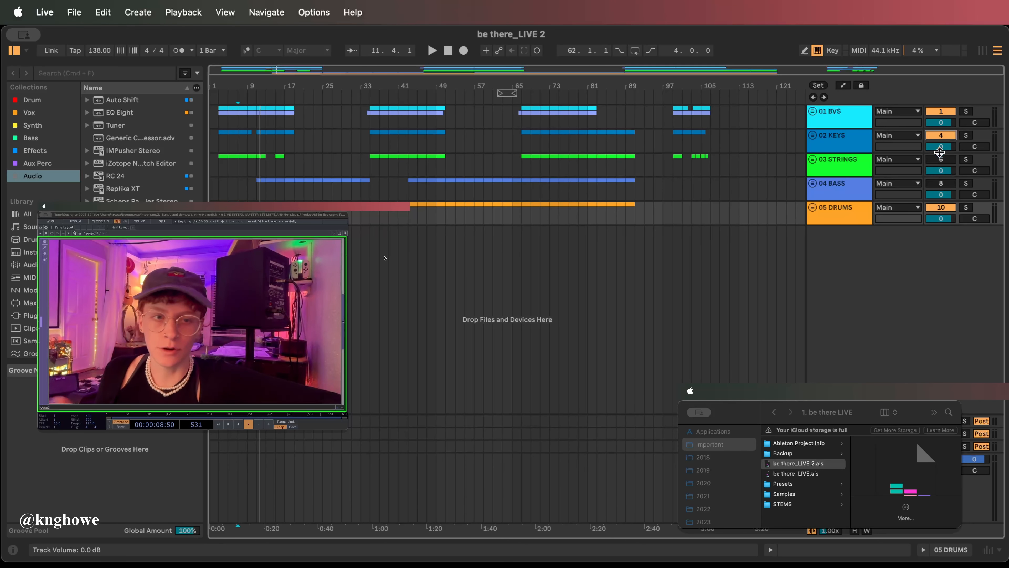
{"action": "left_click", "coordinate": [941, 183]}
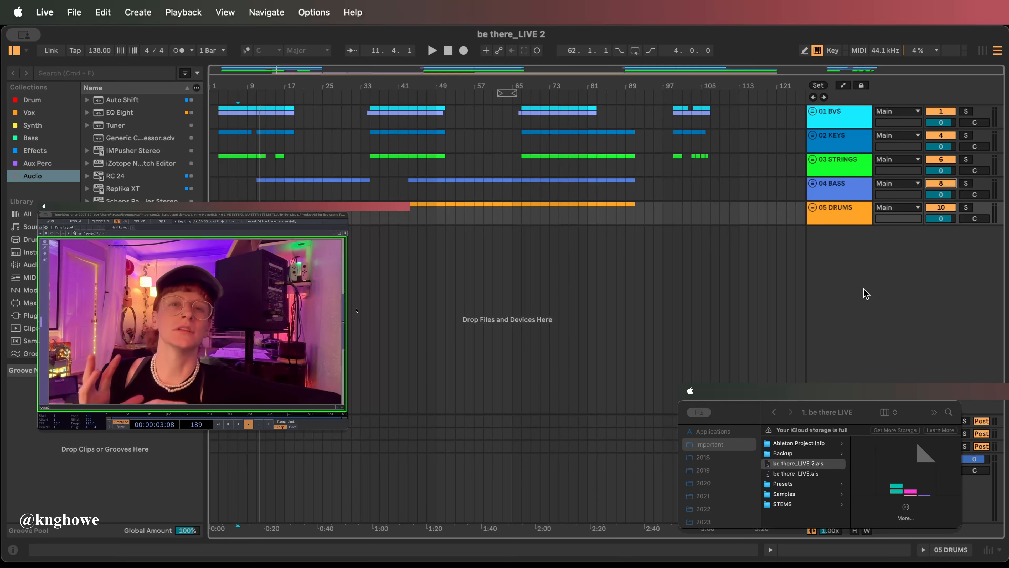
Step: Select all five group tracks, 01 BVS through 05 DRUMS, and set the audio export to render Selected Tracks Only
{"action": "left_click", "coordinate": [838, 117]}
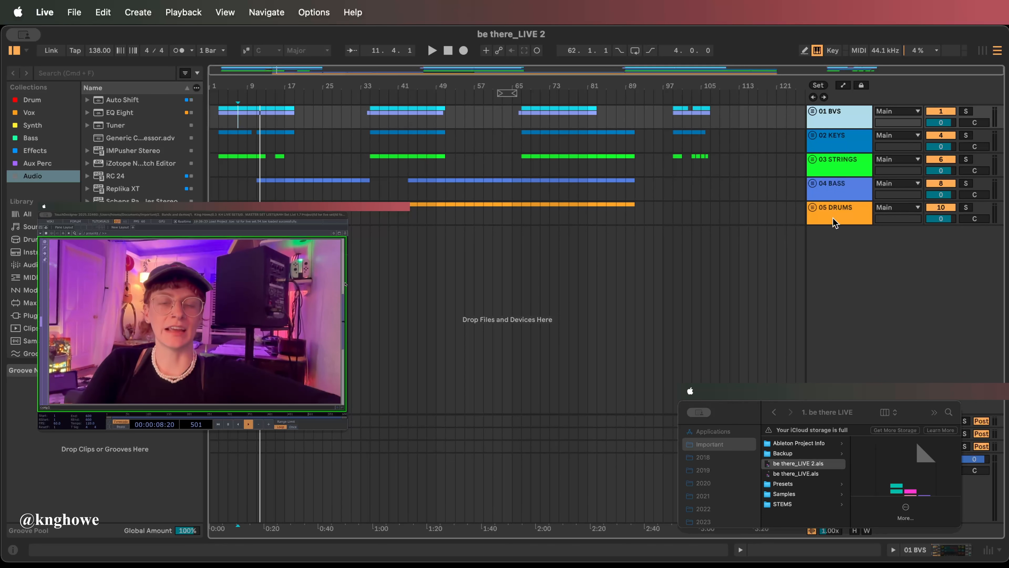
{"action": "left_click", "coordinate": [846, 214], "text": "shift"}
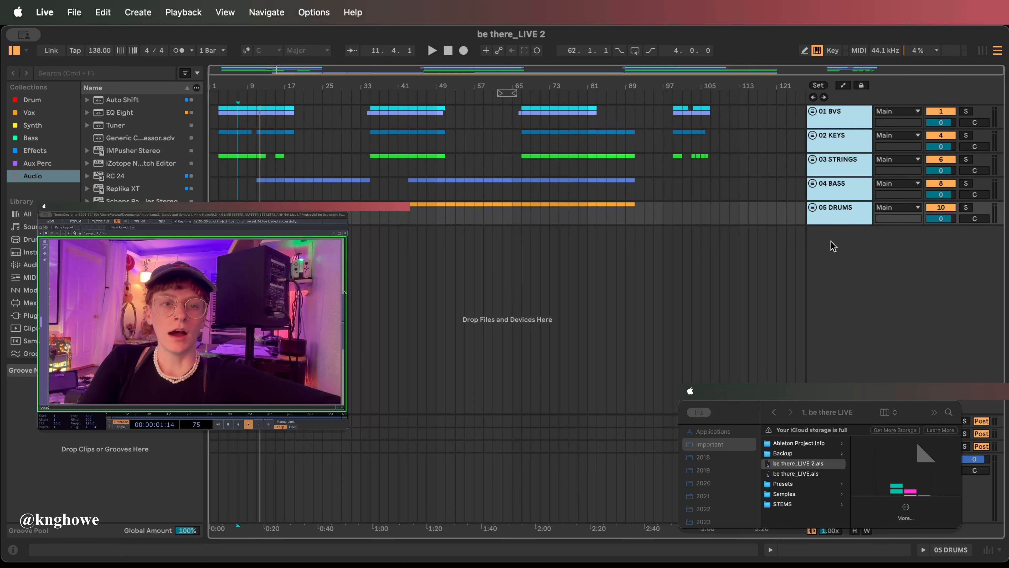
{"action": "left_click", "coordinate": [103, 12]}
{"action": "left_click", "coordinate": [103, 187]}
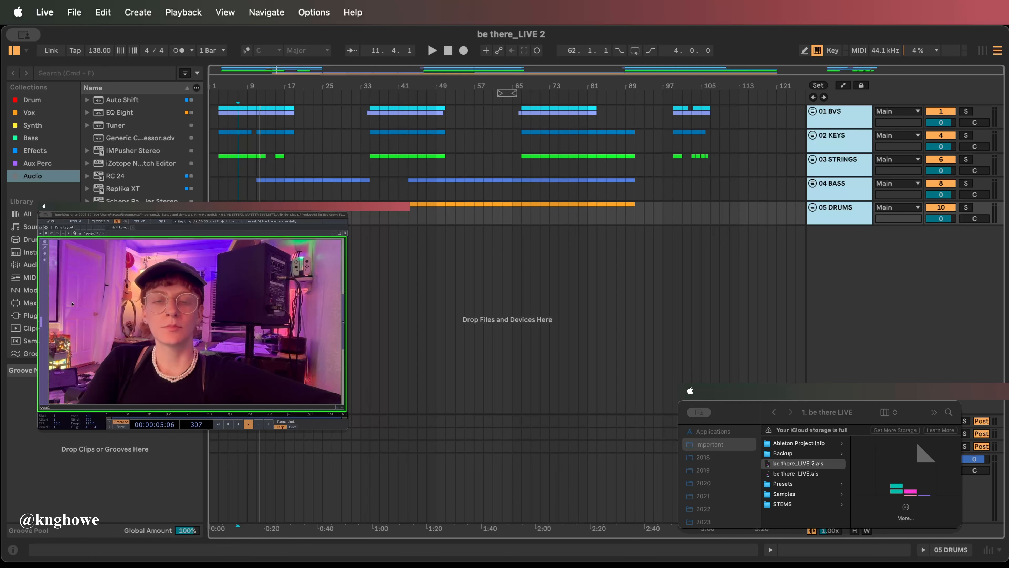
{"action": "left_click", "coordinate": [551, 136]}
{"action": "left_click", "coordinate": [534, 171]}
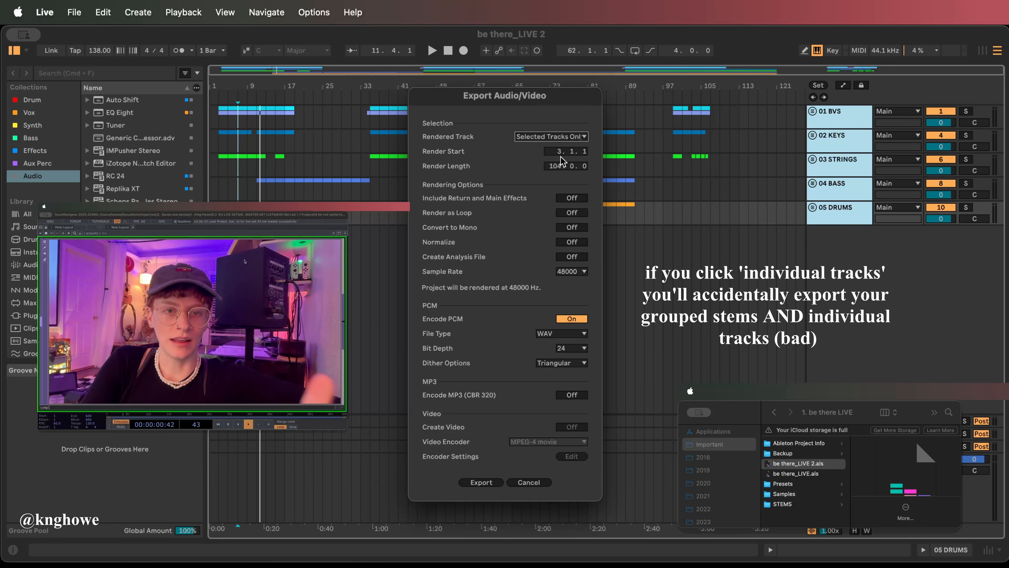
Step: Start the export and choose the 1. be there LIVE folder inside 5. Honin > 0. HONIN LIVE SET as the save location
{"action": "left_click", "coordinate": [491, 482]}
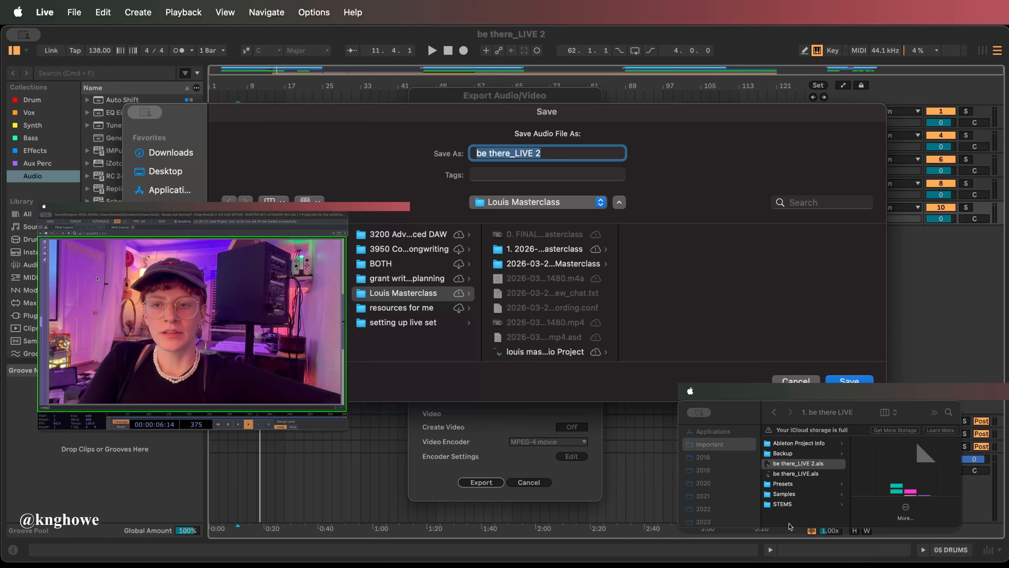
{"action": "left_click", "coordinate": [256, 321]}
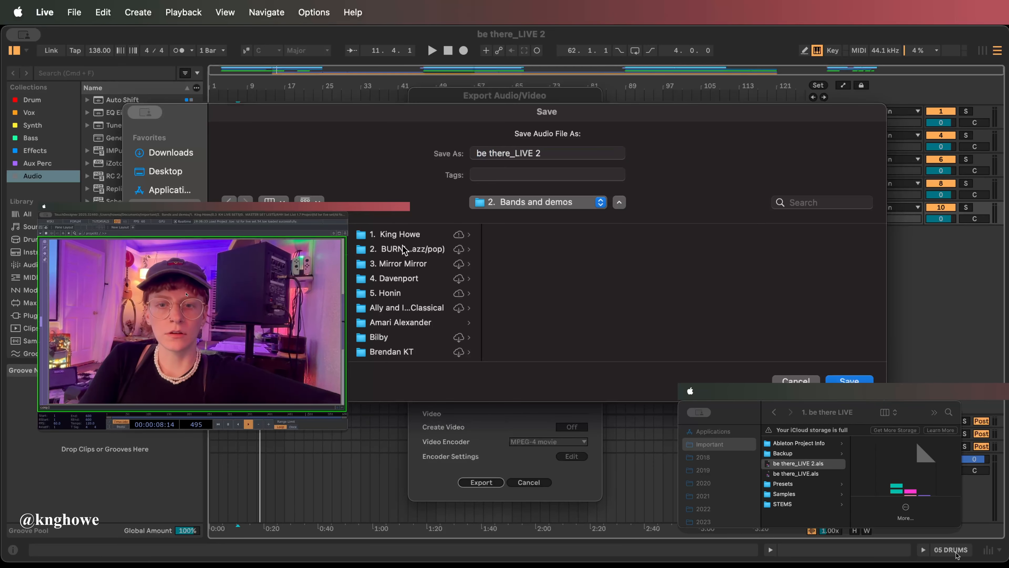
{"action": "left_click", "coordinate": [397, 295]}
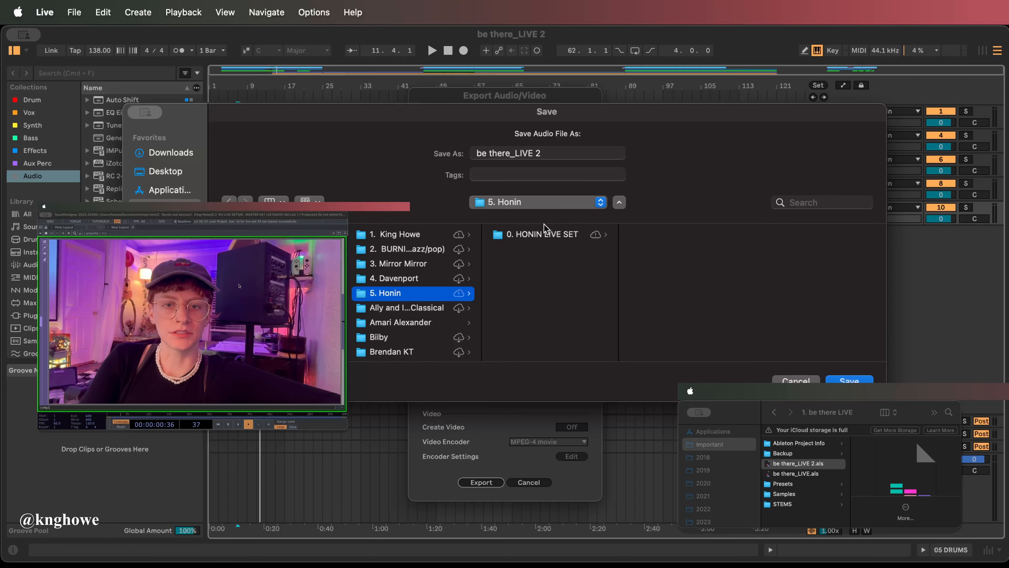
{"action": "left_click", "coordinate": [546, 233]}
{"action": "left_click", "coordinate": [671, 249]}
Step: Create a folder named be there LIVE STEMS inside 1. be there LIVE and export the group stems into it
{"action": "key", "text": "super+shift+n"}
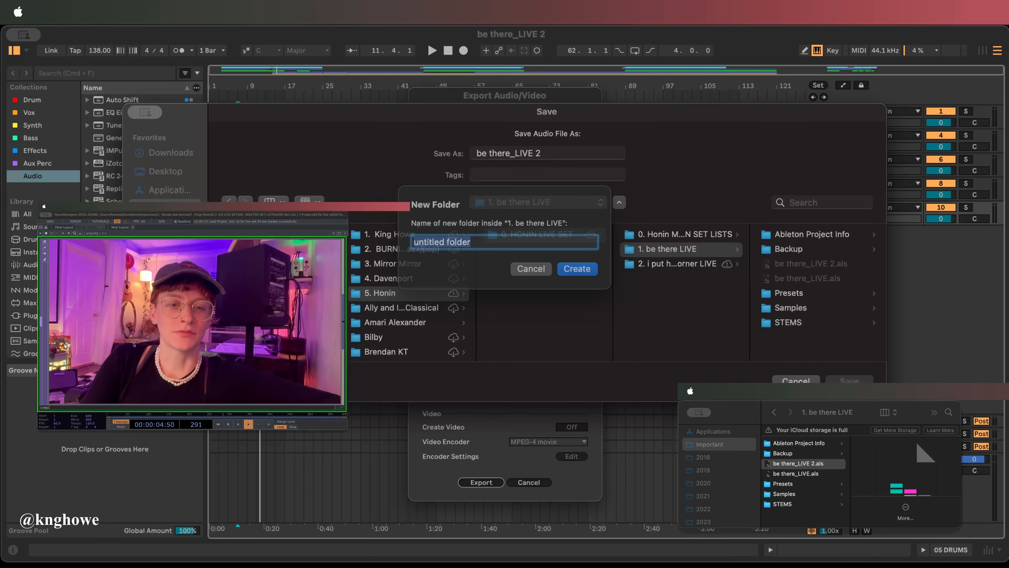
{"action": "type", "text": "be the"}
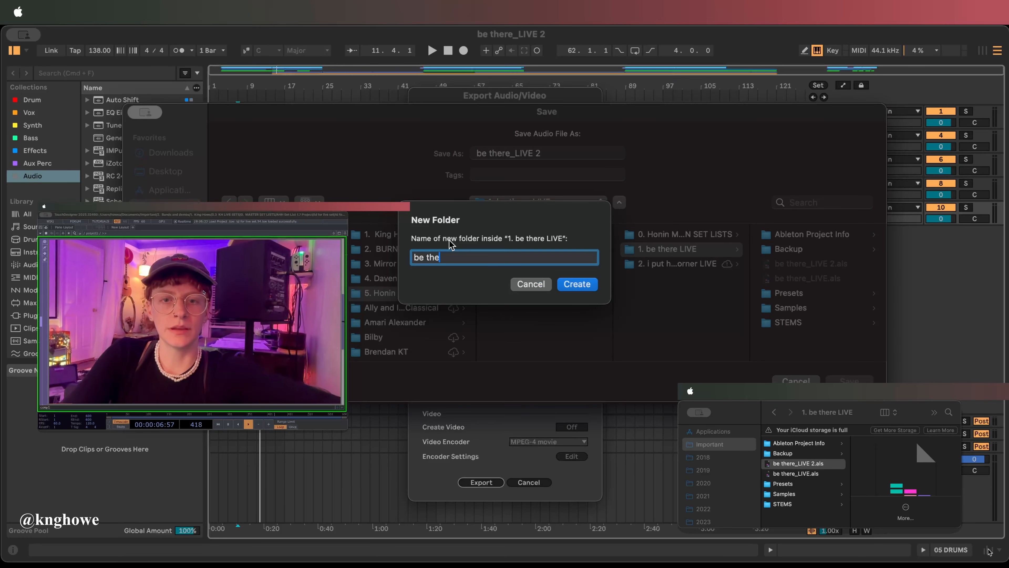
{"action": "type", "text": "re LIVE STEMS"}
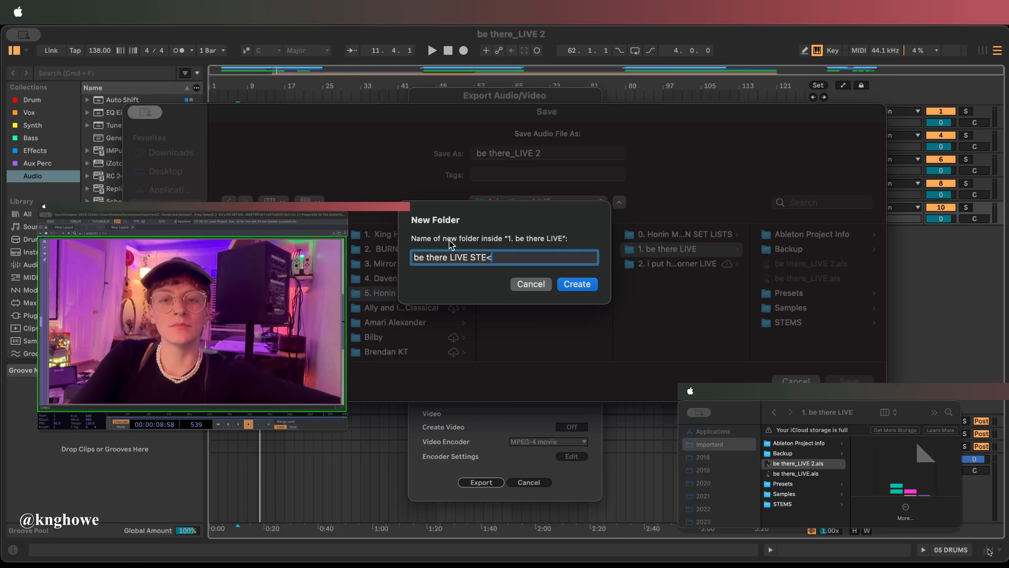
{"action": "key", "text": "Return"}
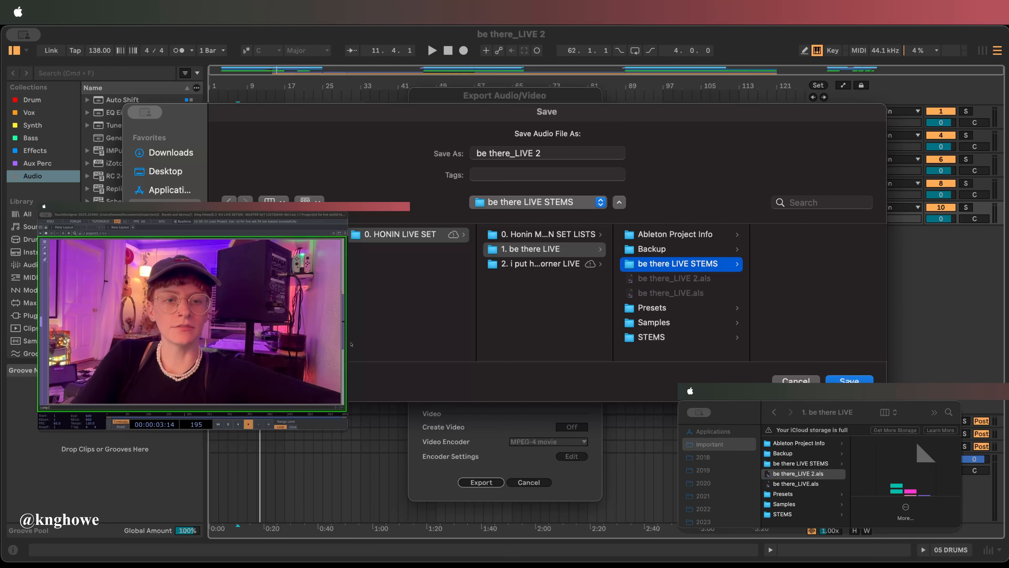
{"action": "key", "text": "Return"}
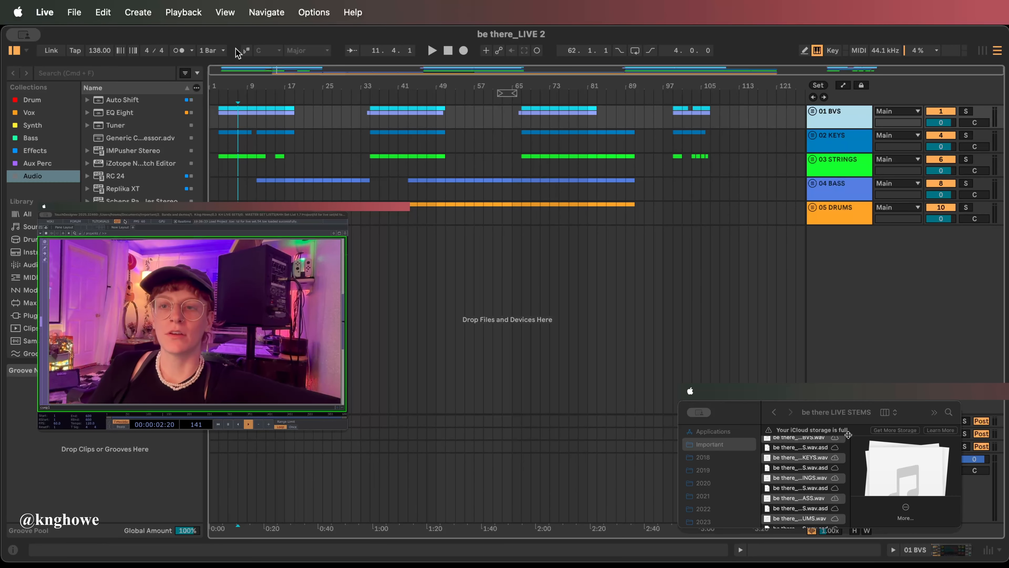
Step: Create a new Live Set and set up five audio tracks in the Arrangement
{"action": "left_click", "coordinate": [73, 11]}
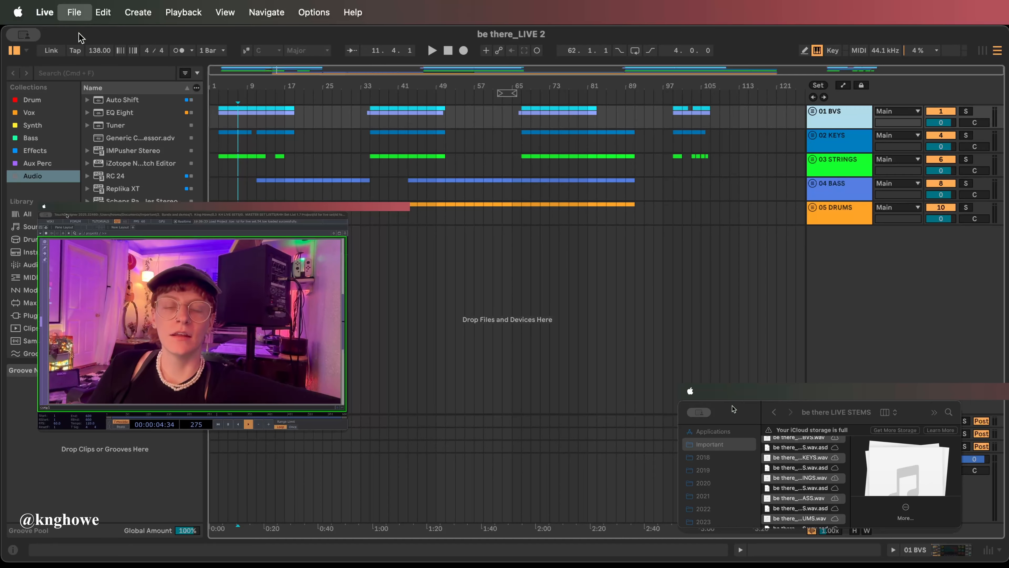
{"action": "left_click", "coordinate": [91, 32]}
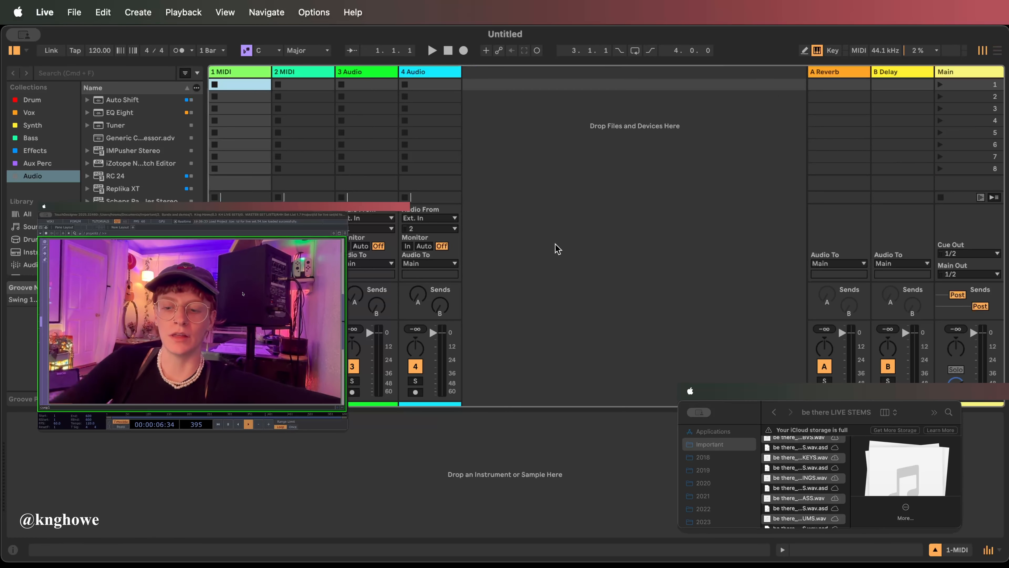
{"action": "key", "text": "Tab"}
{"action": "key", "text": "super+t"}
{"action": "key", "text": "super+t"}
{"action": "key", "text": "super+t"}
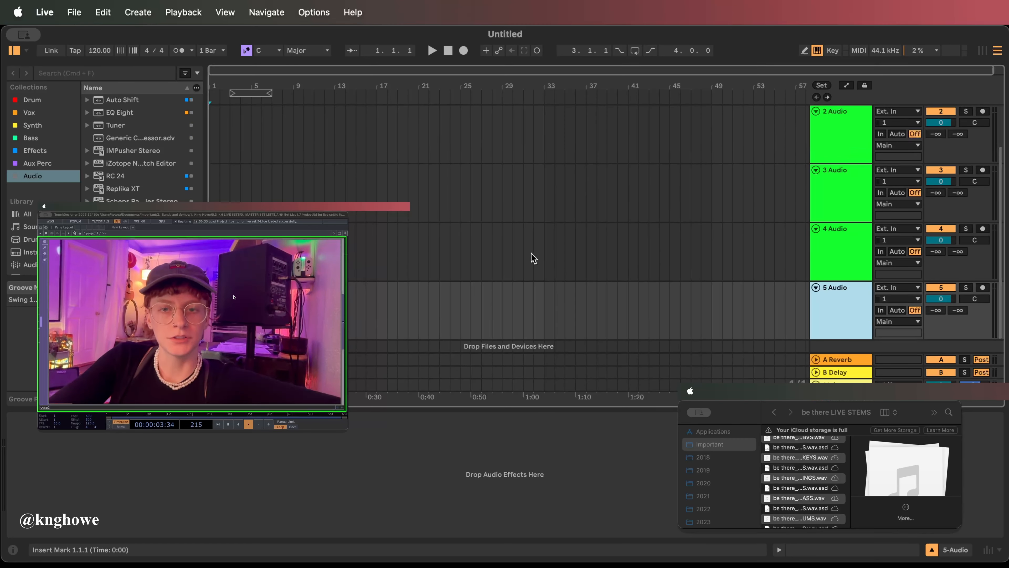
Step: Import the five exported be there_LIVE 2 WAV stems onto the five audio tracks, starting at bar 1
{"action": "key", "text": "Left"}
{"action": "key", "text": "Up"}
{"action": "key", "text": "Up"}
{"action": "key", "text": "Up"}
{"action": "key", "text": "Up"}
{"action": "left_click_drag", "start_coordinate": [798, 518], "coordinate": [211, 135]}
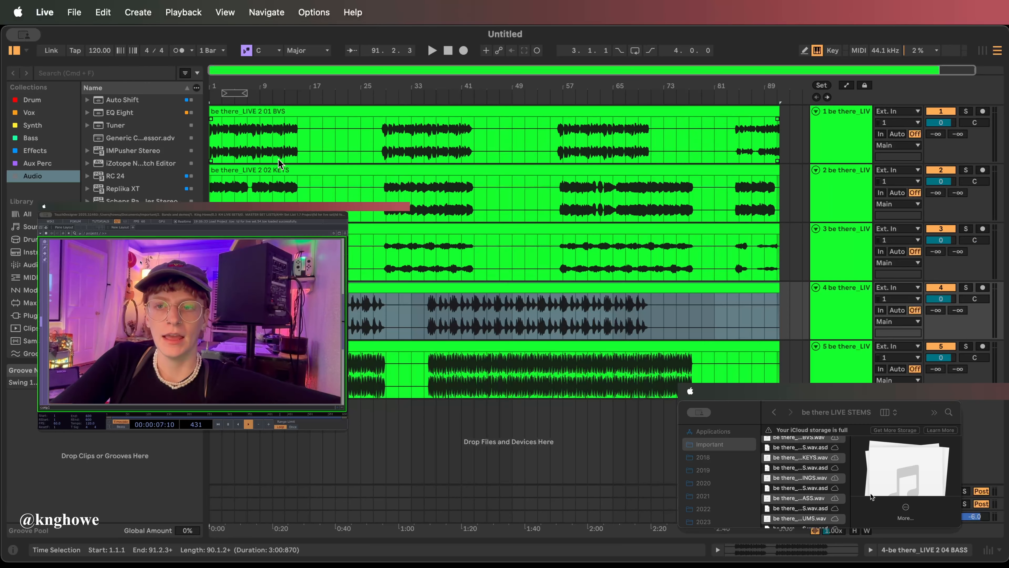
Step: Set the song tempo to 138 BPM and place the insert marker at the start of the first track
{"action": "type", "text": "134"}
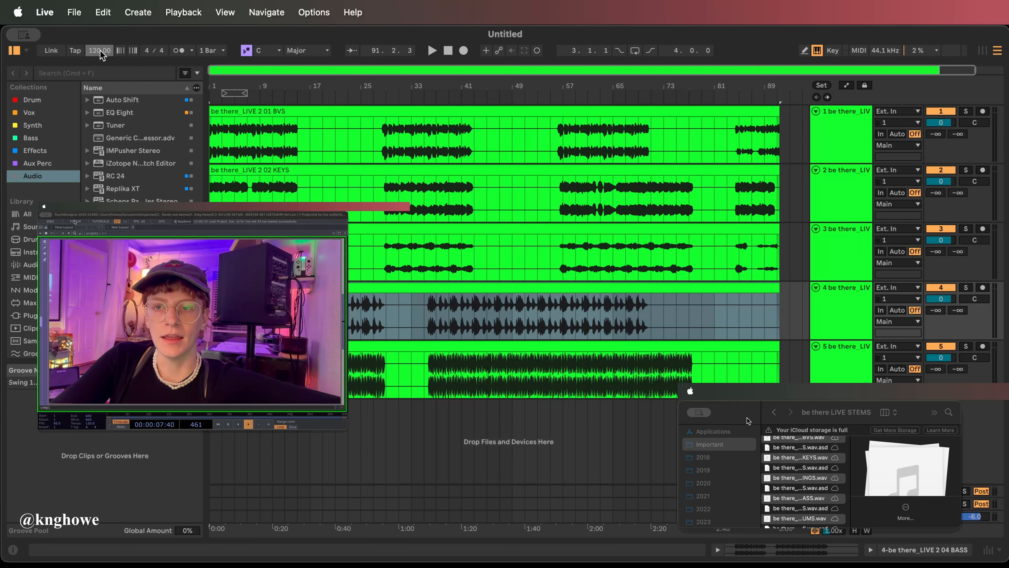
{"action": "key", "text": "Return"}
{"action": "key", "text": "Up"}
{"action": "key", "text": "Up"}
{"action": "key", "text": "Up"}
{"action": "key", "text": "Up"}
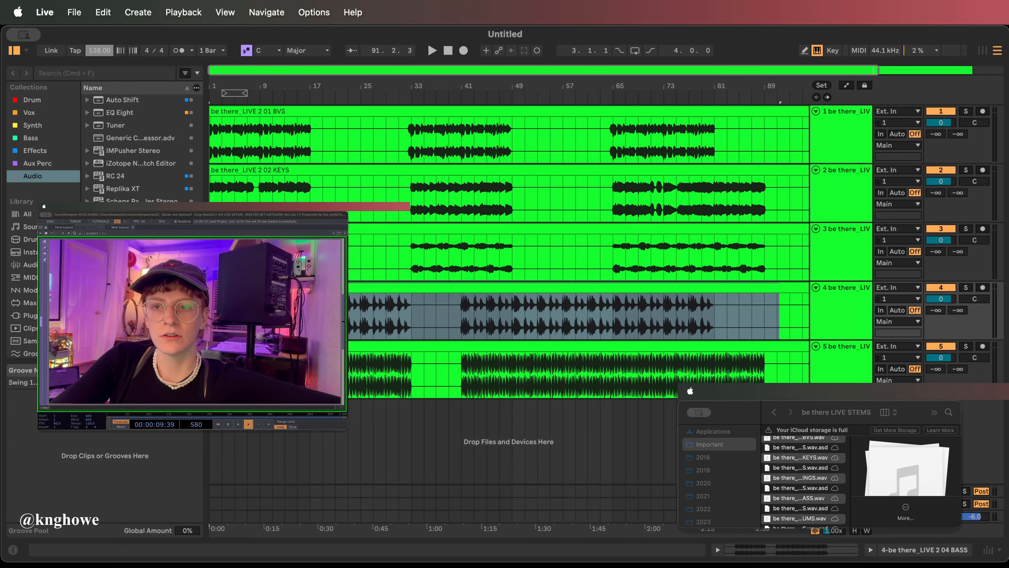
{"action": "left_click", "coordinate": [213, 148]}
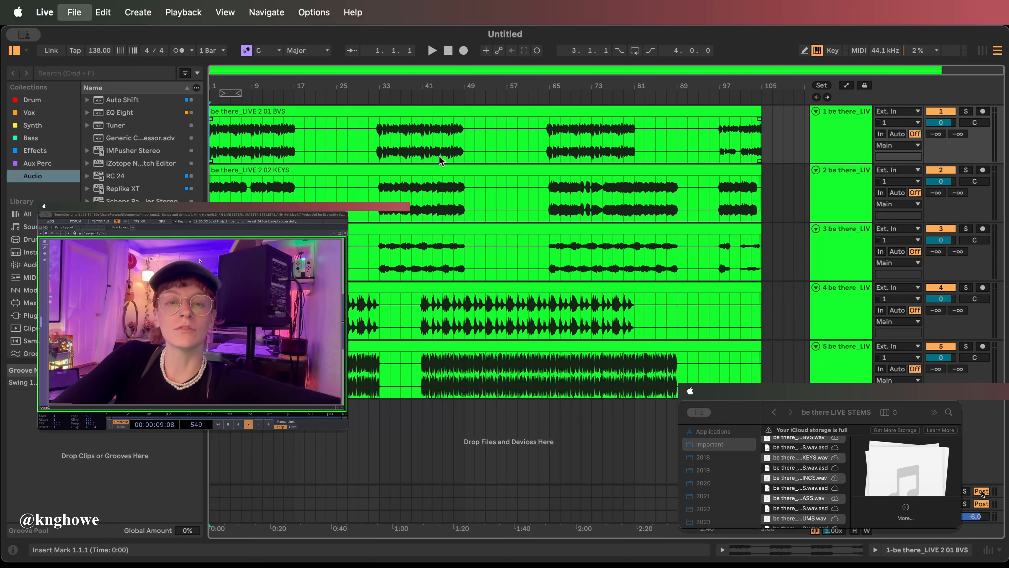
Step: Save the set as HONIN MAIN SET 1.0 in the 0. Honin MAIN SET LISTS folder
{"action": "key", "text": "super+s"}
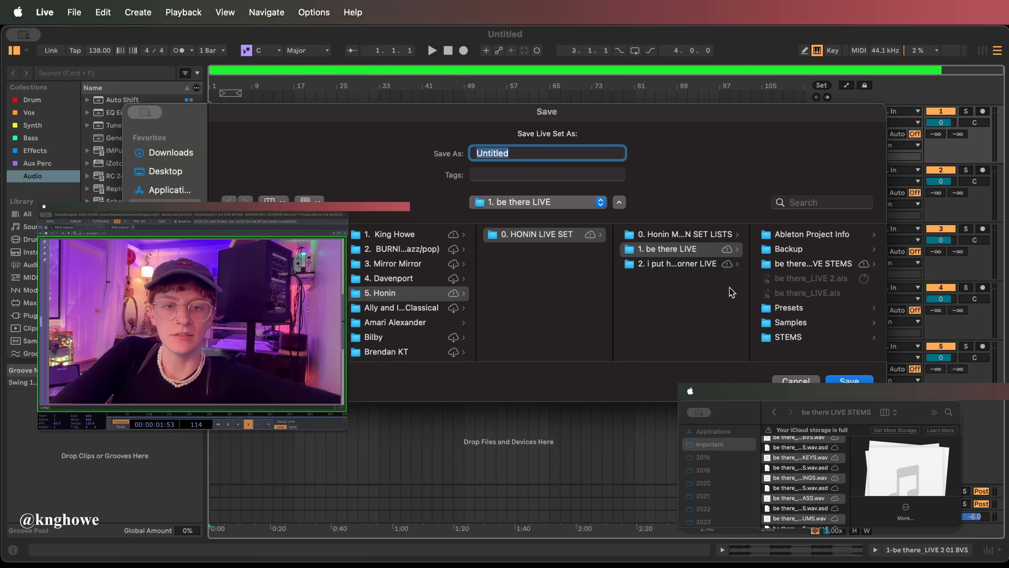
{"action": "left_click", "coordinate": [682, 235]}
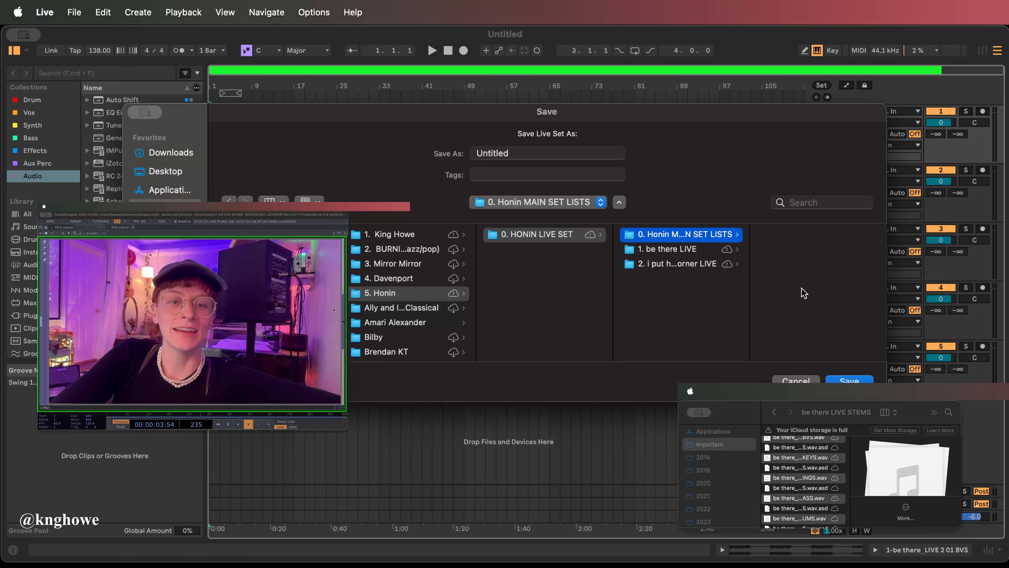
{"action": "left_click", "coordinate": [490, 151]}
{"action": "type", "text": "HONIN MA"}
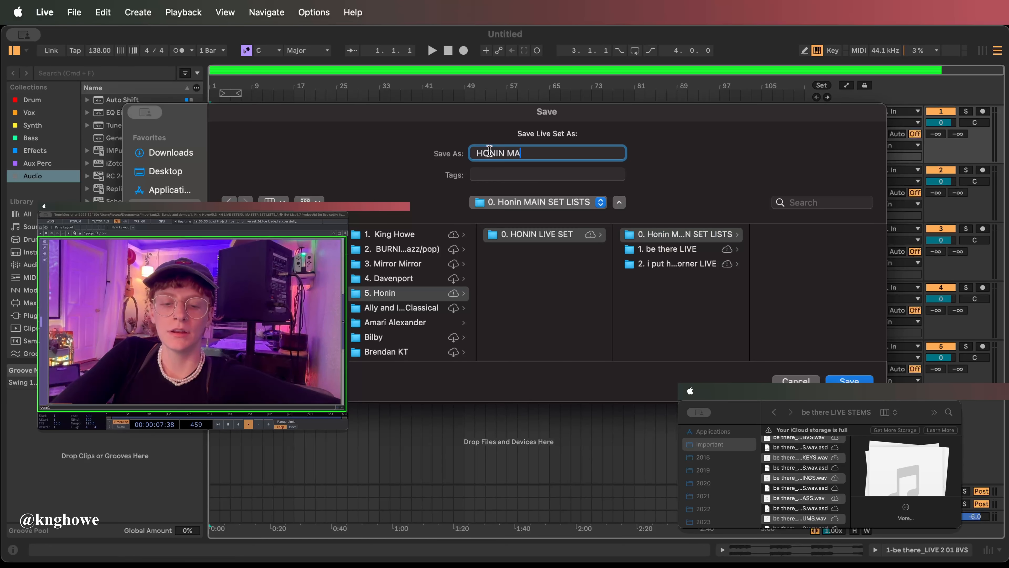
{"action": "type", "text": "IN SET 1.0"}
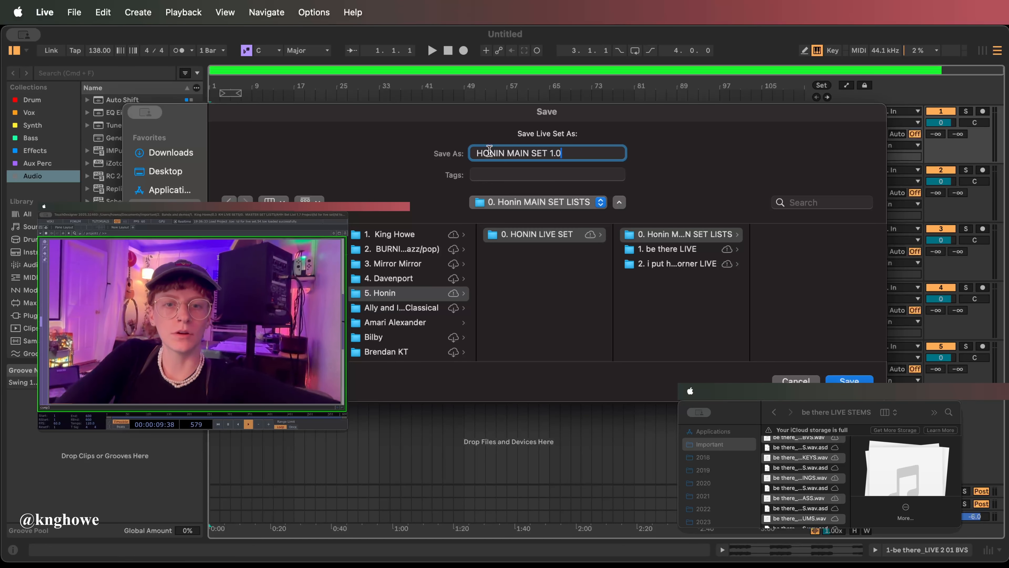
{"action": "key", "text": "Return"}
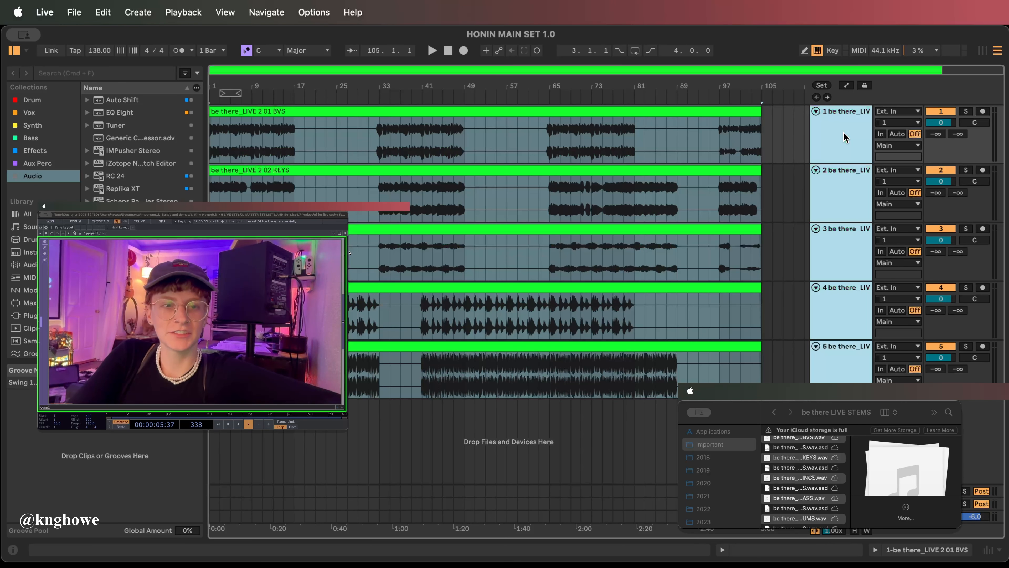
Step: Colour all five stem tracks and their clips orange
{"action": "right_click", "coordinate": [843, 137]}
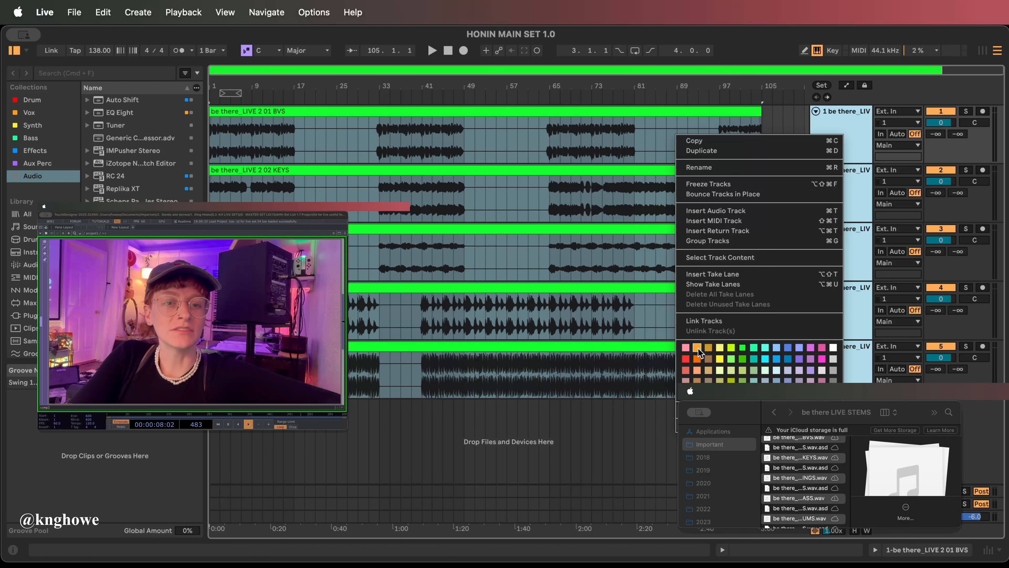
{"action": "left_click", "coordinate": [697, 357]}
{"action": "right_click", "coordinate": [612, 112]}
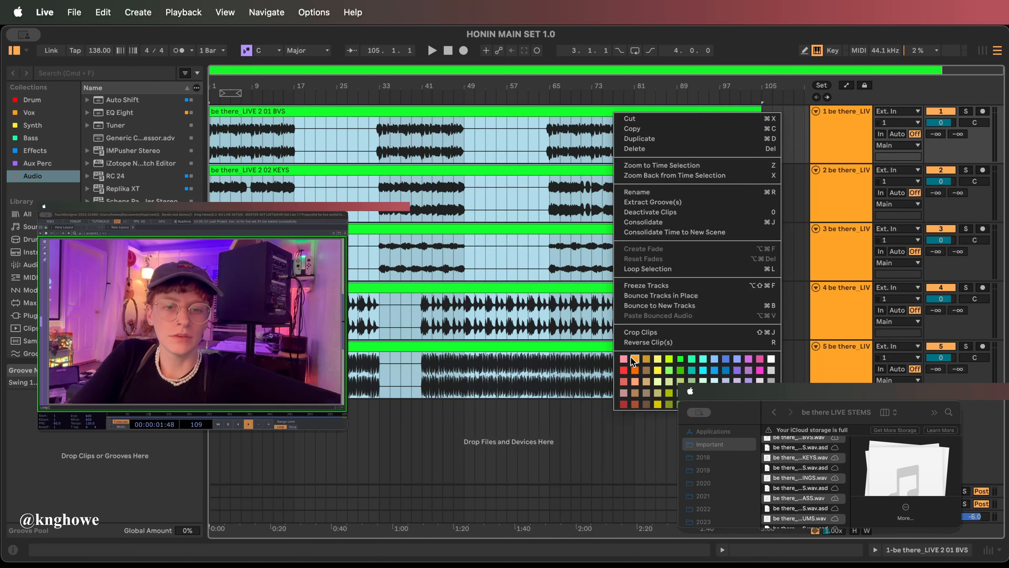
{"action": "left_click", "coordinate": [632, 359]}
Step: Group the five stem tracks and name the group Live Tracks
{"action": "left_click", "coordinate": [854, 127]}
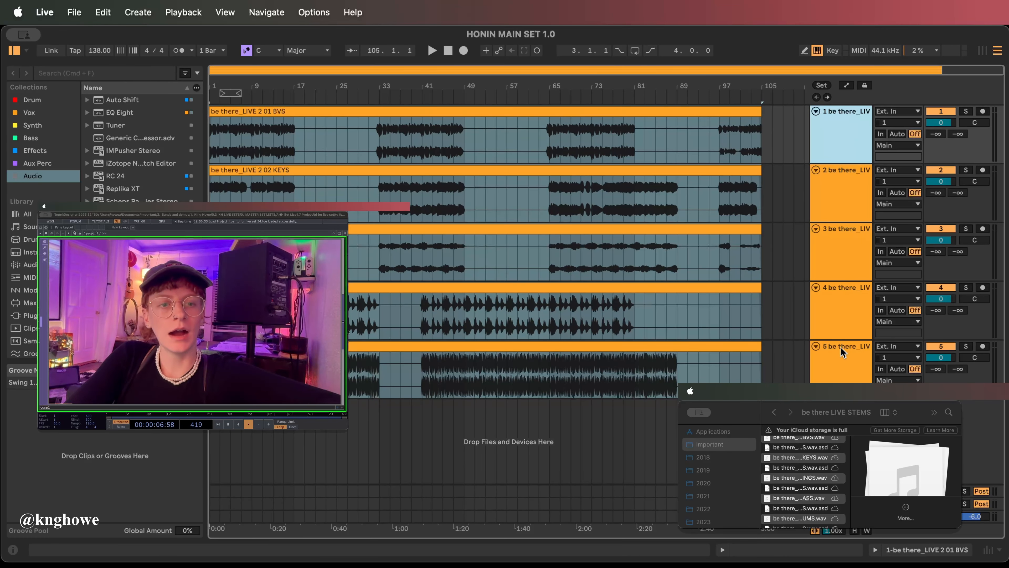
{"action": "left_click", "coordinate": [837, 370], "text": "shift"}
{"action": "left_click", "coordinate": [839, 158]}
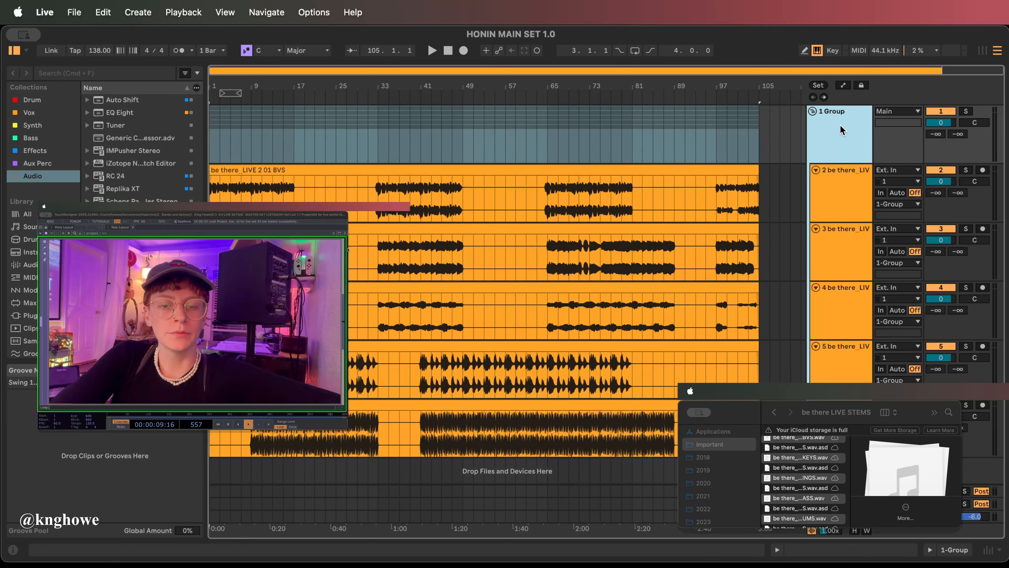
{"action": "key", "text": "super+r"}
{"action": "type", "text": "Live Tracks"}
{"action": "key", "text": "Return"}
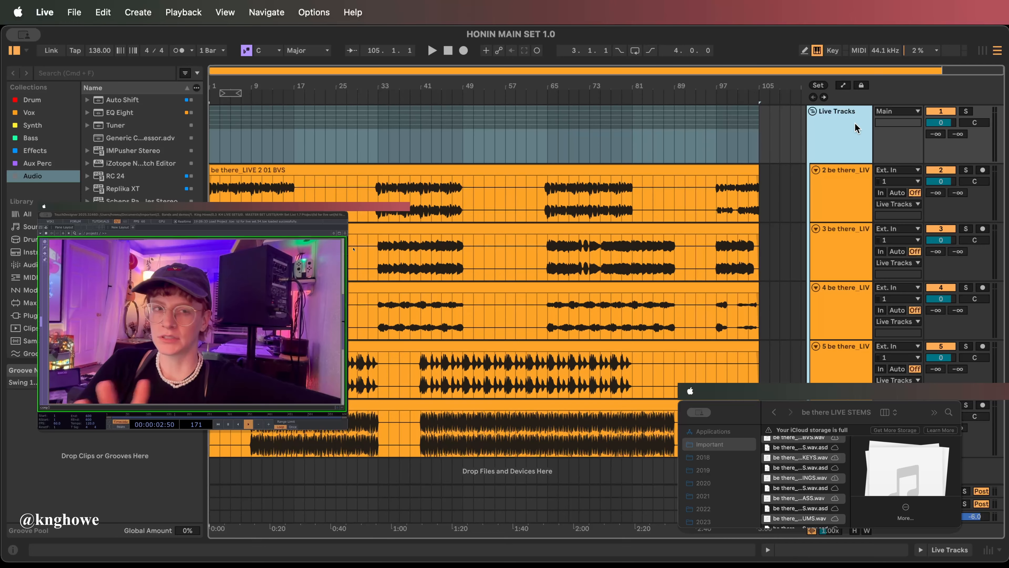
{"action": "left_click_drag", "start_coordinate": [925, 123], "coordinate": [939, 120]}
{"action": "left_click", "coordinate": [838, 131]}
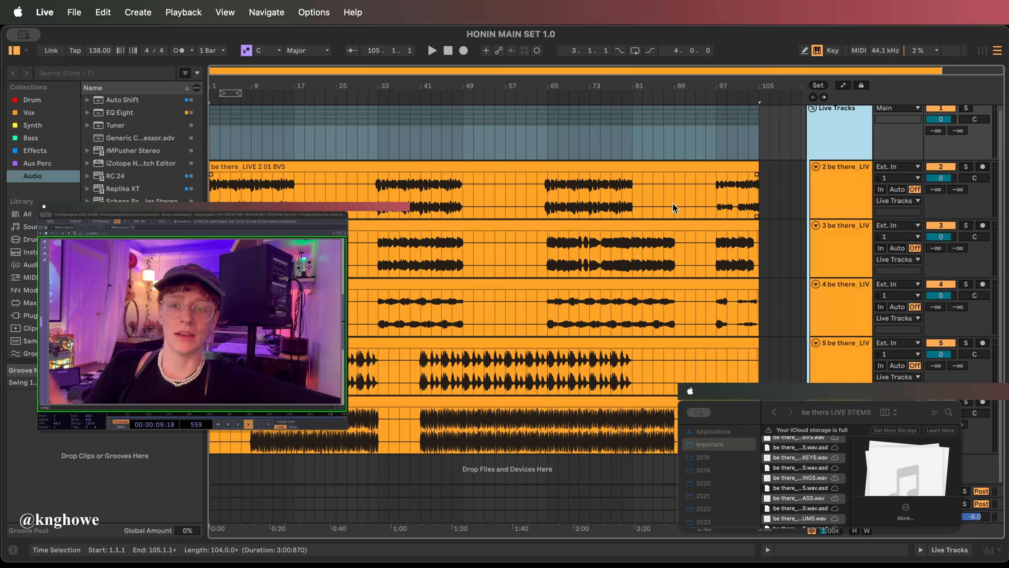
{"action": "left_click", "coordinate": [656, 187]}
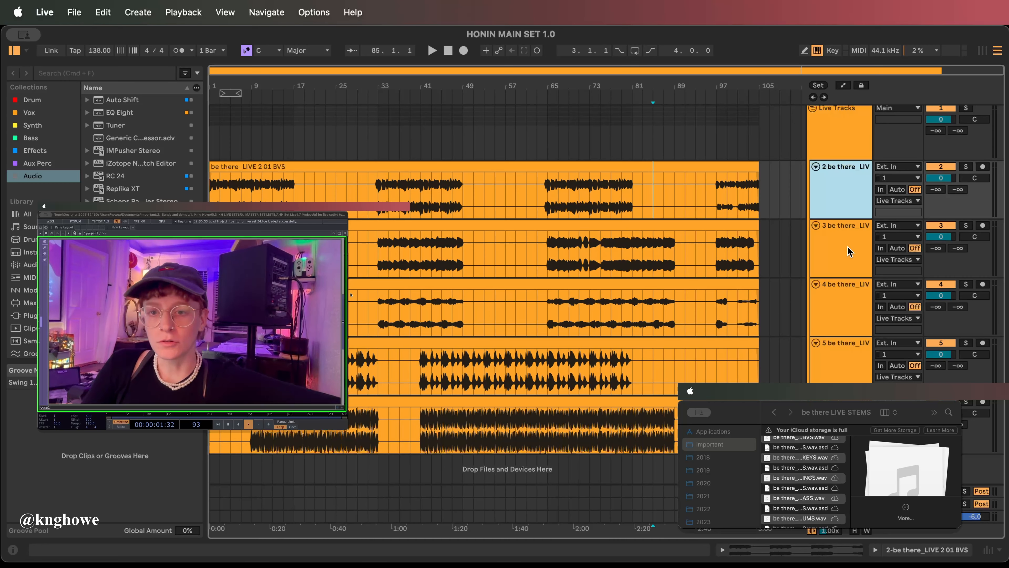
{"action": "key", "text": "Down"}
{"action": "left_click", "coordinate": [845, 306]}
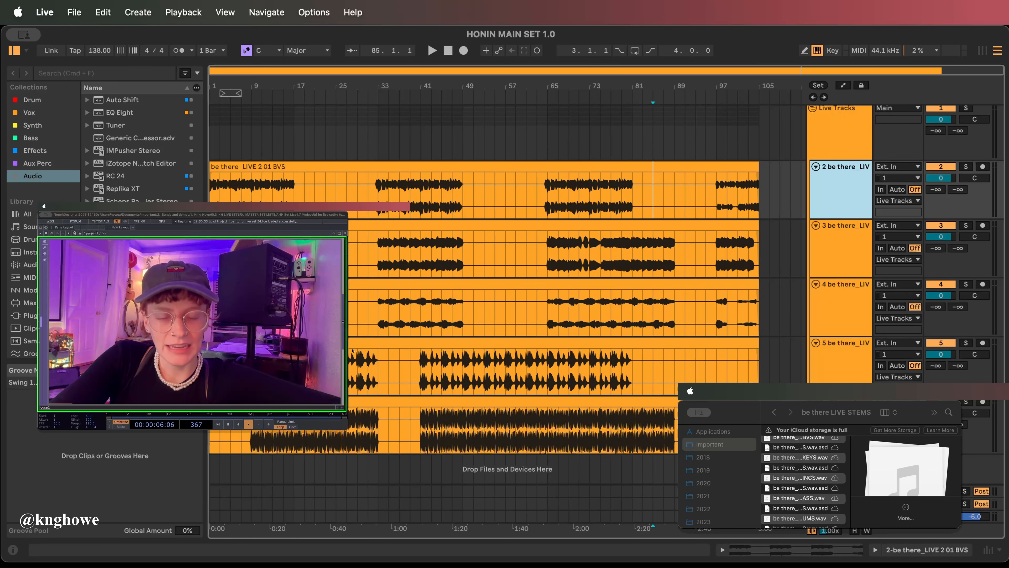
{"action": "left_click", "coordinate": [847, 215]}
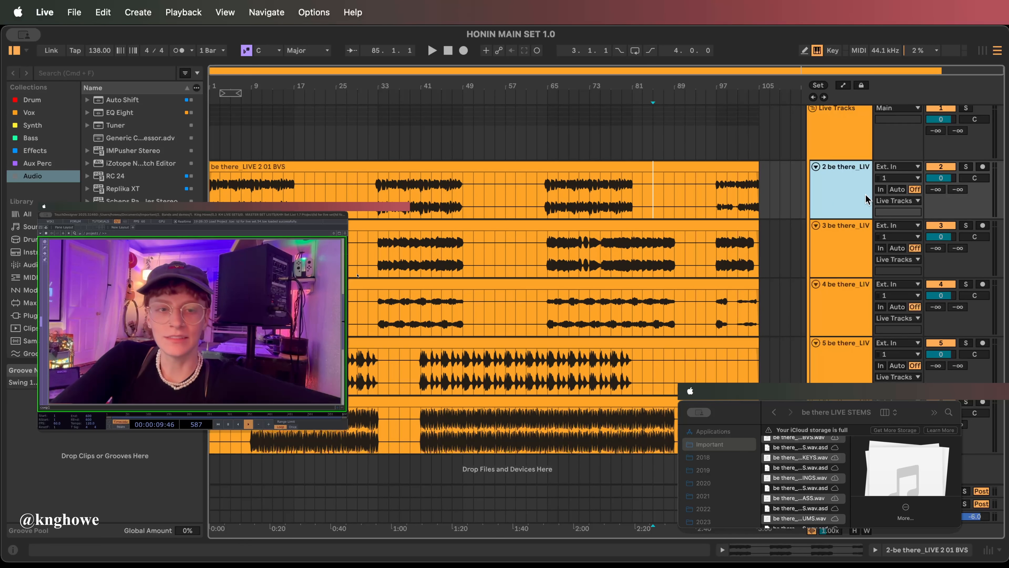
{"action": "left_click", "coordinate": [667, 184]}
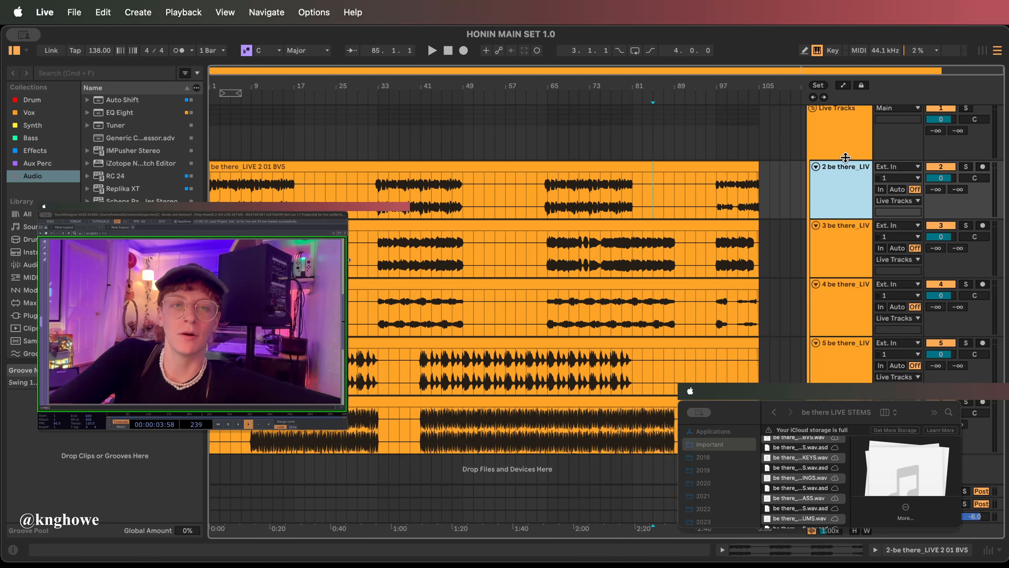
Step: Rename the five stem tracks in order as 01 BVs, 02 KEYS, 03 STRINGS, 04 BASS and 05 DRUMS
{"action": "key", "text": "cmd+r"}
{"action": "type", "text": "01"}
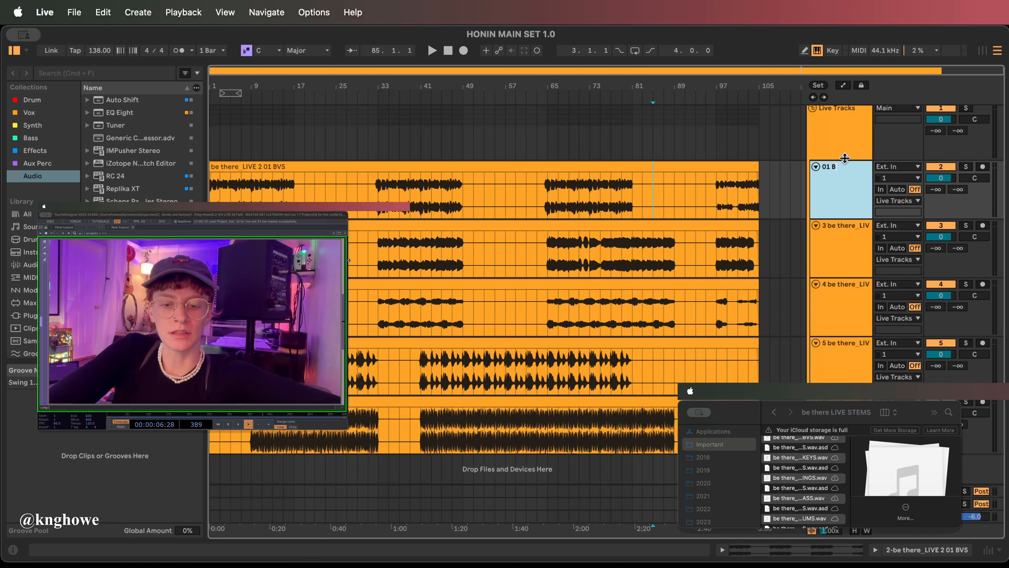
{"action": "type", "text": " BVs"}
{"action": "key", "text": "Tab"}
{"action": "type", "text": "02 KEYS"}
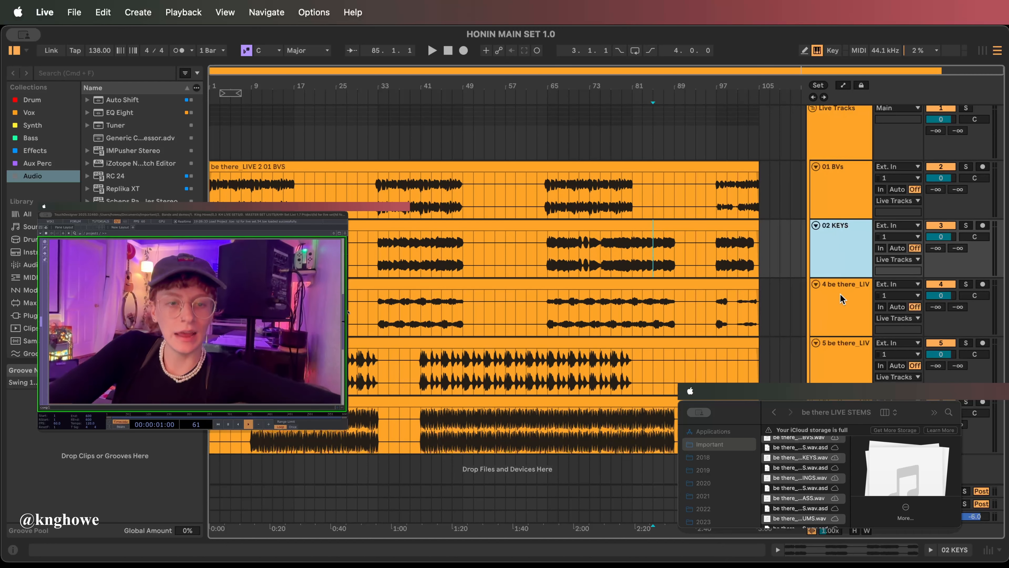
{"action": "key", "text": "Tab"}
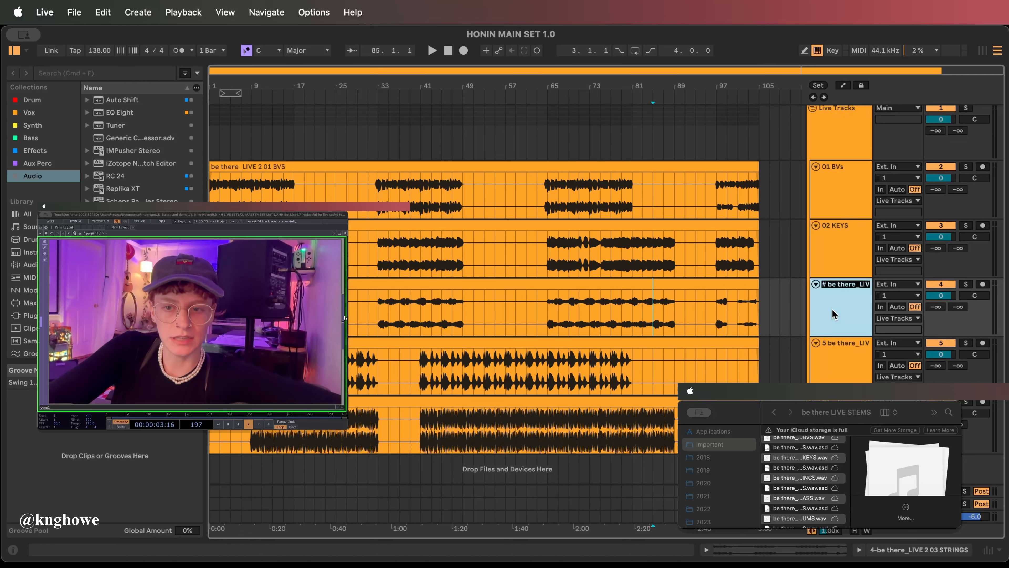
{"action": "type", "text": "03 STRINGS"}
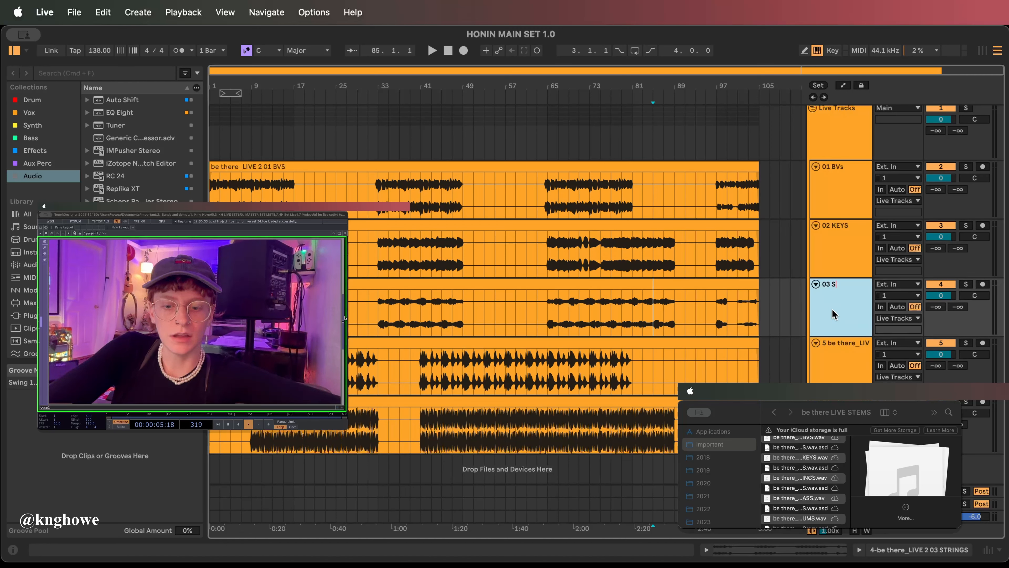
{"action": "left_click", "coordinate": [838, 359]}
{"action": "key", "text": "cmd+r"}
{"action": "type", "text": "04 BASS"}
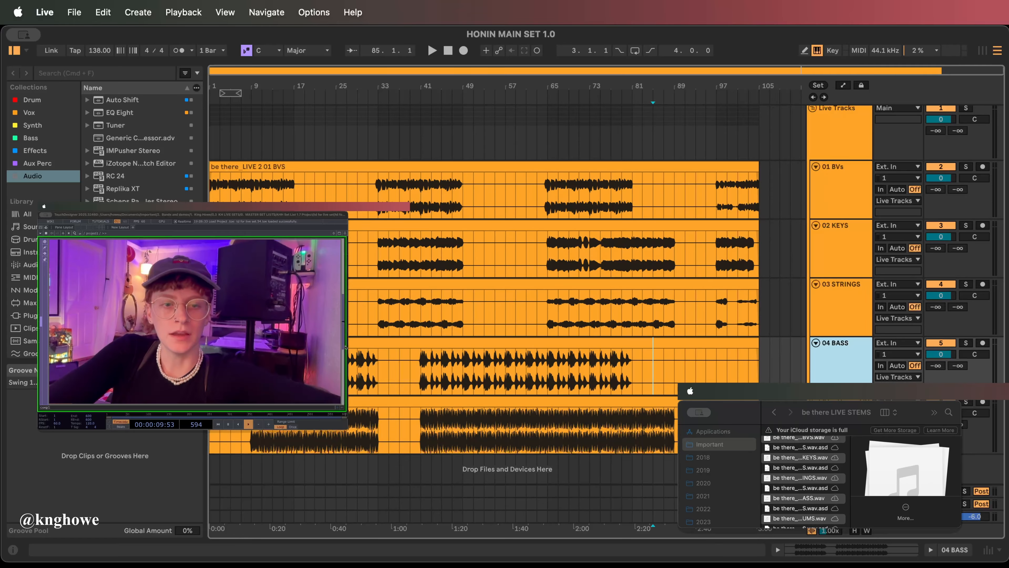
{"action": "key", "text": "Tab"}
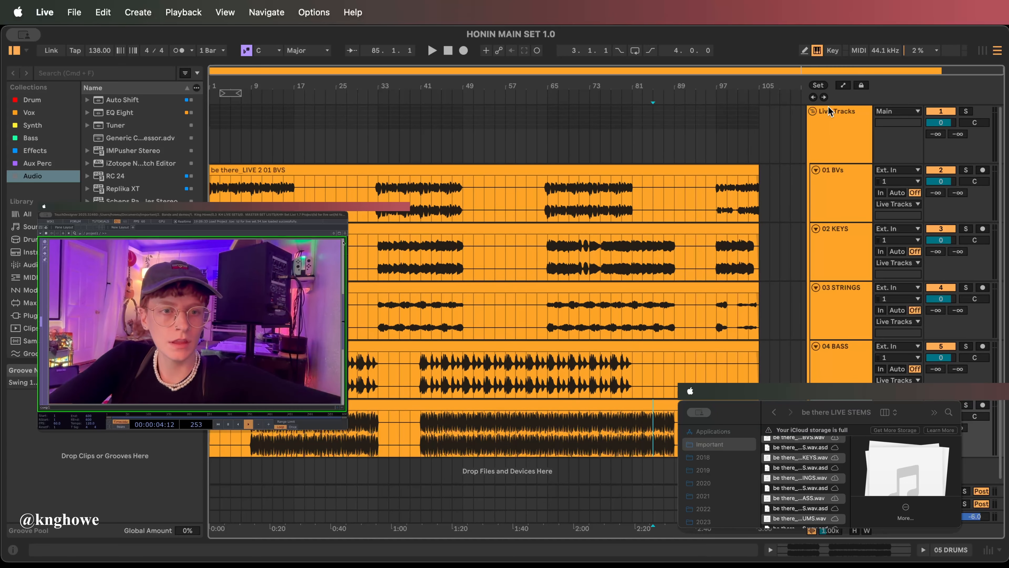
Step: Fold the Live Tracks group and add a MIDI track named CLICK above it
{"action": "left_click", "coordinate": [831, 131]}
{"action": "key", "text": "Left"}
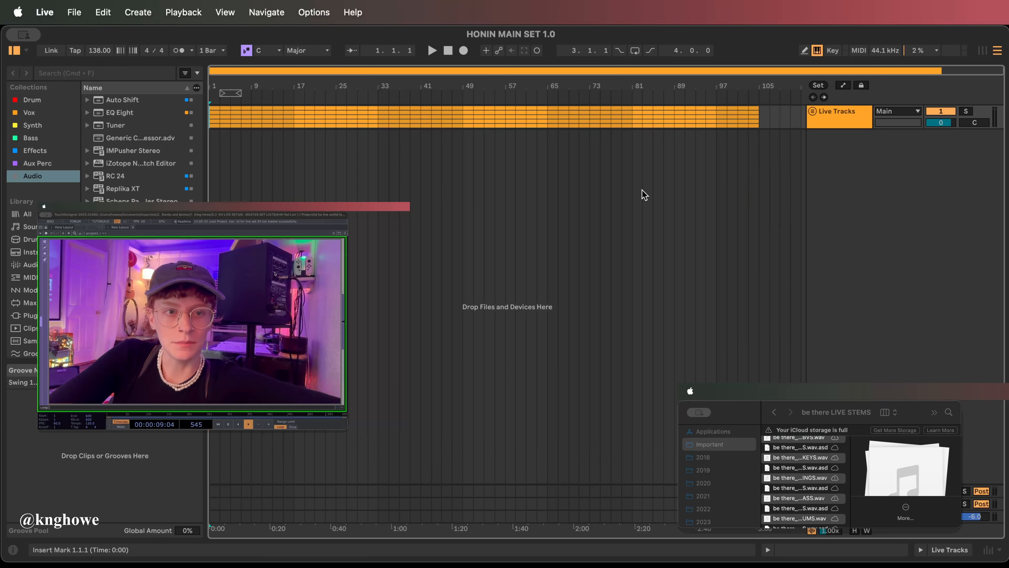
{"action": "key", "text": "cmd+shift+t"}
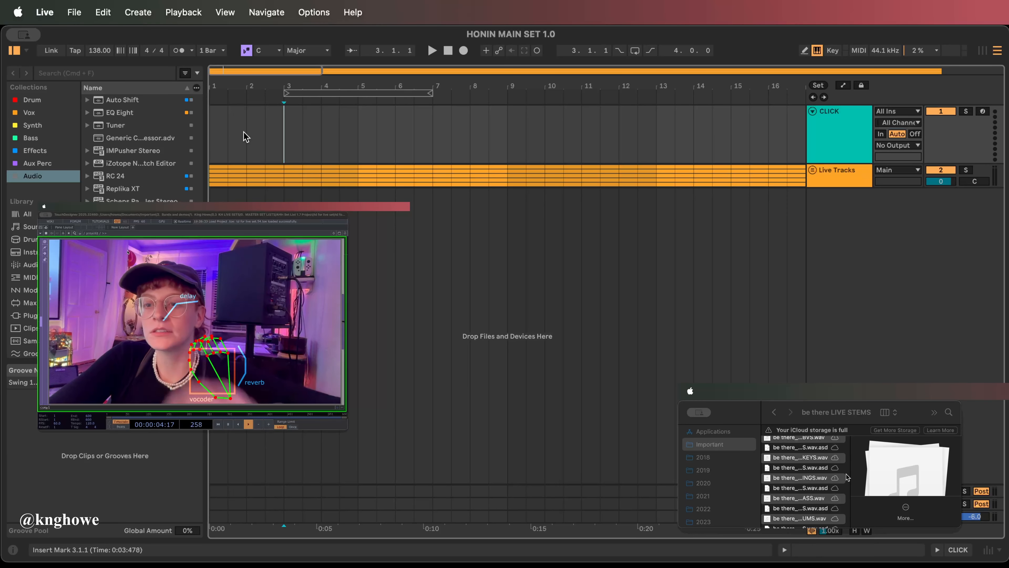
Step: Search the browser for toms and audition the Rolling Toms 130bpm.aif sample
{"action": "left_click", "coordinate": [81, 74]}
{"action": "type", "text": "heino"}
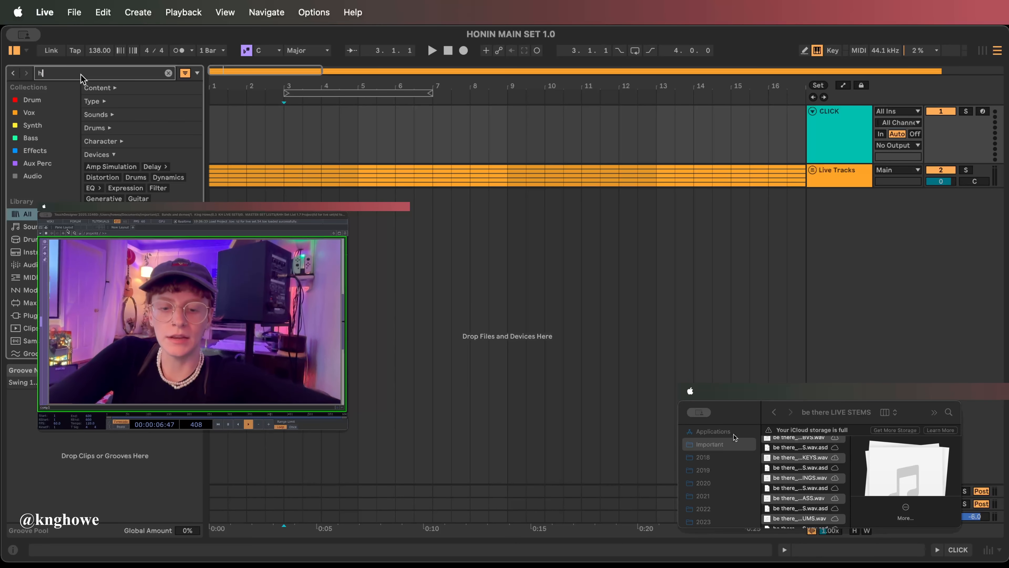
{"action": "key", "text": "BackSpace"}
{"action": "key", "text": "BackSpace"}
{"action": "key", "text": "BackSpace"}
{"action": "key", "text": "BackSpace"}
{"action": "key", "text": "BackSpace"}
{"action": "type", "text": "toms"}
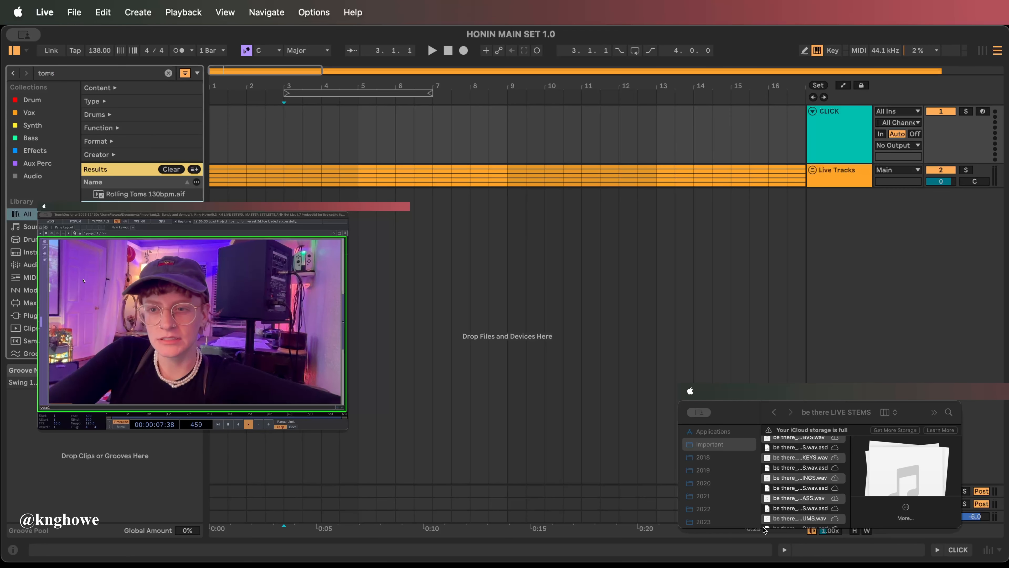
{"action": "left_click", "coordinate": [138, 193]}
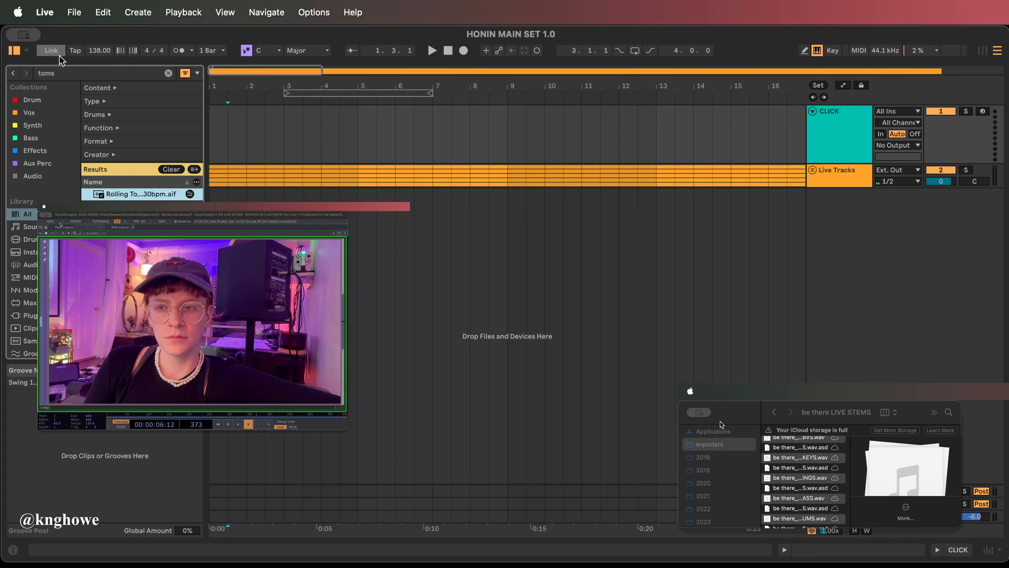
Step: Search the browser for clave and load the Clave instrument onto the CLICK track
{"action": "left_click", "coordinate": [47, 73]}
{"action": "type", "text": "clave"}
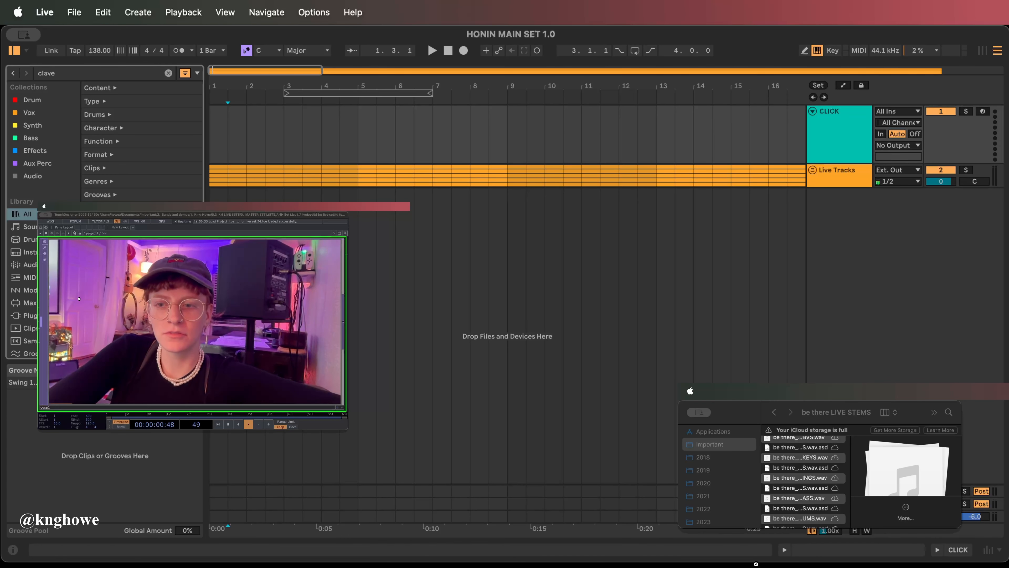
Step: Insert a half-bar MIDI clip at the start of the CLICK track and add sixteenth A3 notes on beats 1 and 2
{"action": "left_click", "coordinate": [224, 135]}
{"action": "right_click", "coordinate": [224, 134]}
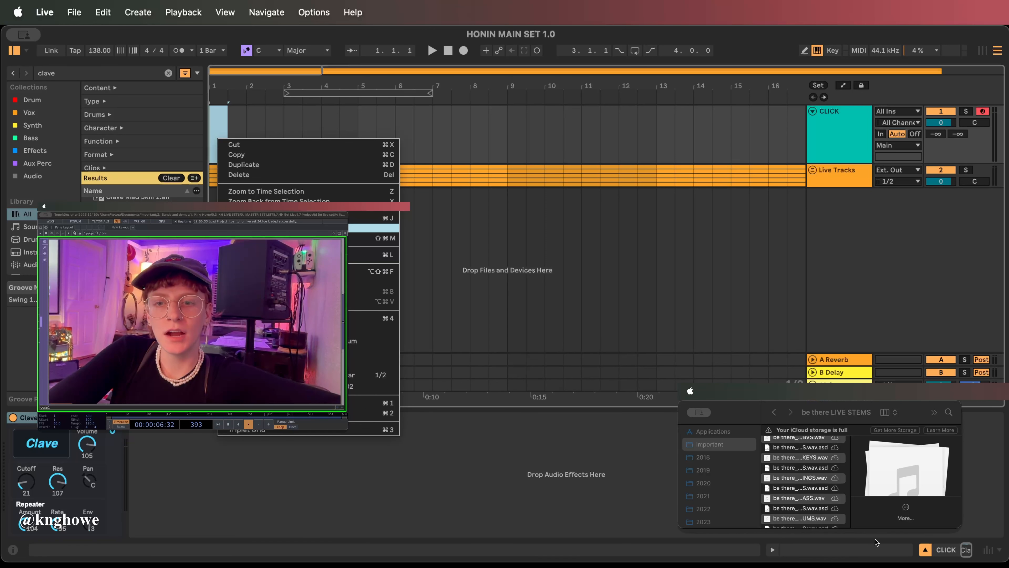
{"action": "key", "text": "super+shift+m"}
{"action": "left_click", "coordinate": [318, 370]}
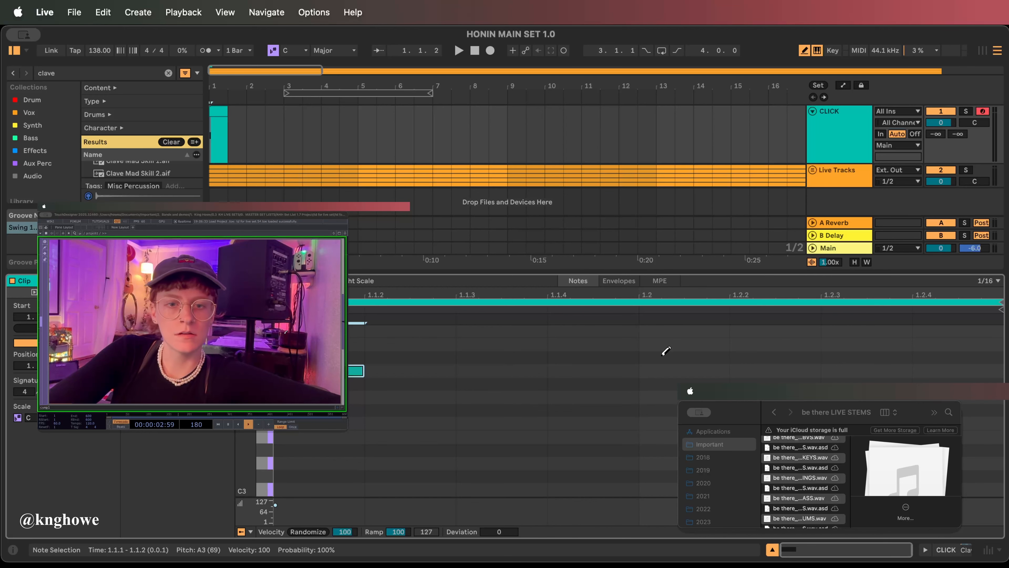
{"action": "left_click", "coordinate": [659, 366]}
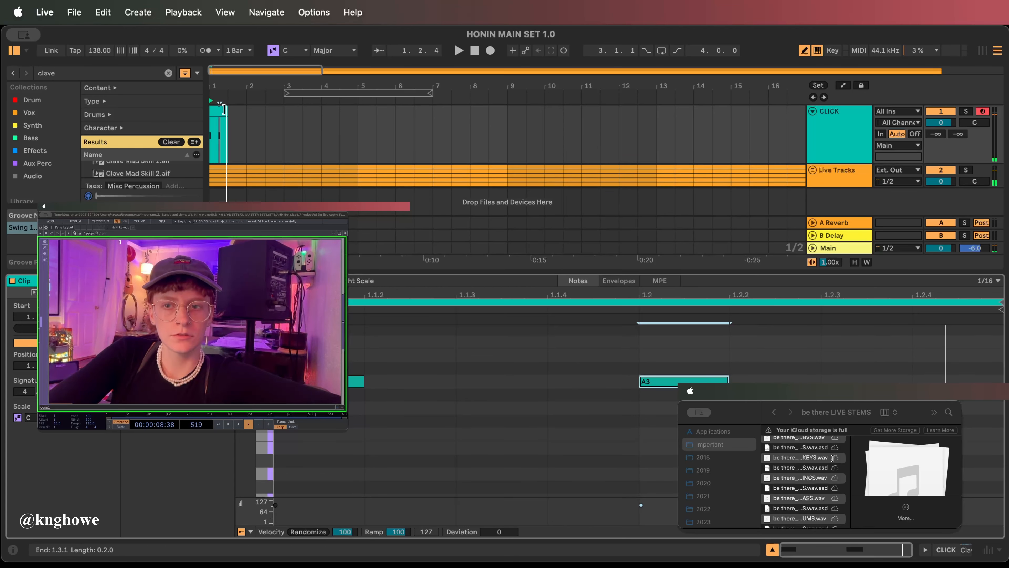
Step: Duplicate the half-bar click clip repeatedly until clicks fill the first 12 bars of the CLICK track
{"action": "left_click", "coordinate": [220, 111]}
{"action": "key", "text": "super+d"}
{"action": "key", "text": "super+d"}
{"action": "key", "text": "super+d"}
{"action": "key", "text": "super+d"}
{"action": "key", "text": "super+d"}
{"action": "key", "text": "super+d"}
{"action": "key", "text": "super+d"}
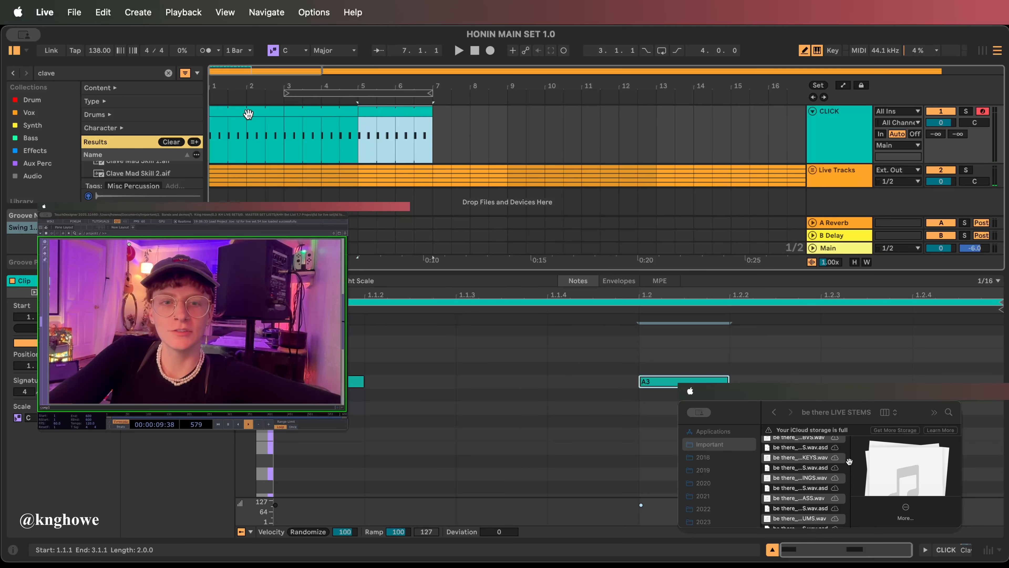
{"action": "key", "text": "w"}
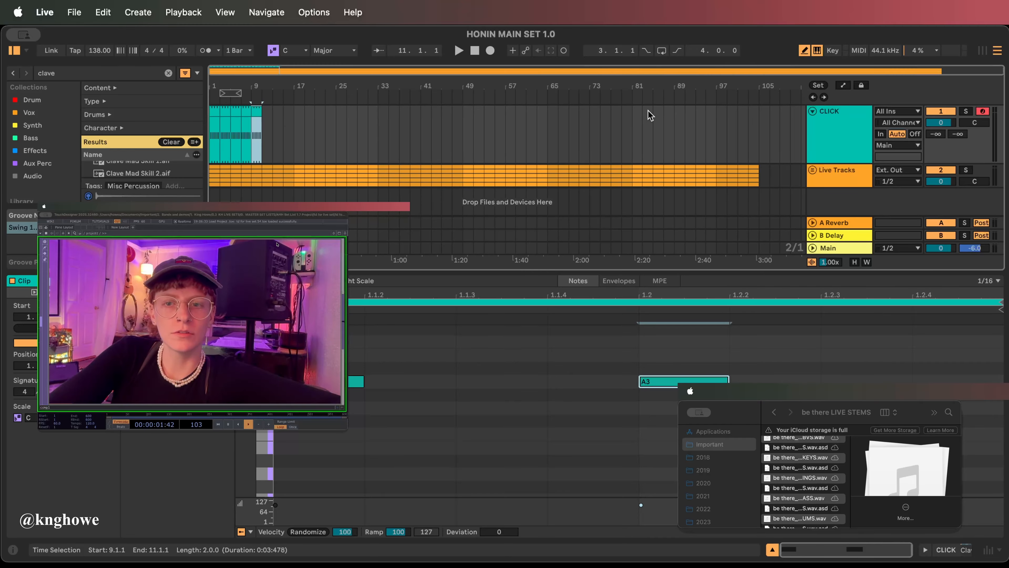
{"action": "key", "text": "super+d"}
Step: Duplicate the whole 12-bar click section until it covers the song, and delete the excess from bar 105 onward
{"action": "left_click_drag", "start_coordinate": [289, 135], "coordinate": [204, 135]}
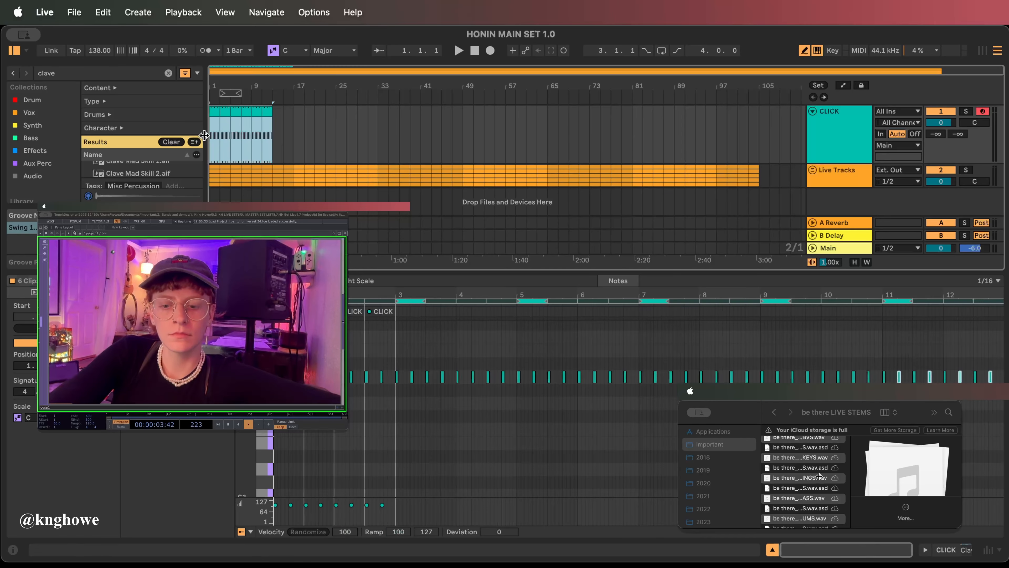
{"action": "key", "text": "super+d"}
{"action": "key", "text": "super+d"}
{"action": "key", "text": "super+d"}
{"action": "key", "text": "super+d"}
{"action": "key", "text": "super+d"}
{"action": "key", "text": "super+d"}
{"action": "key", "text": "super+d"}
{"action": "key", "text": "super+d"}
{"action": "key", "text": "super+d"}
{"action": "key", "text": "super+d"}
{"action": "key", "text": "super+d"}
{"action": "key", "text": "super+d"}
{"action": "key", "text": "super+d"}
{"action": "key", "text": "super+d"}
{"action": "key", "text": "super+d"}
{"action": "key", "text": "super+d"}
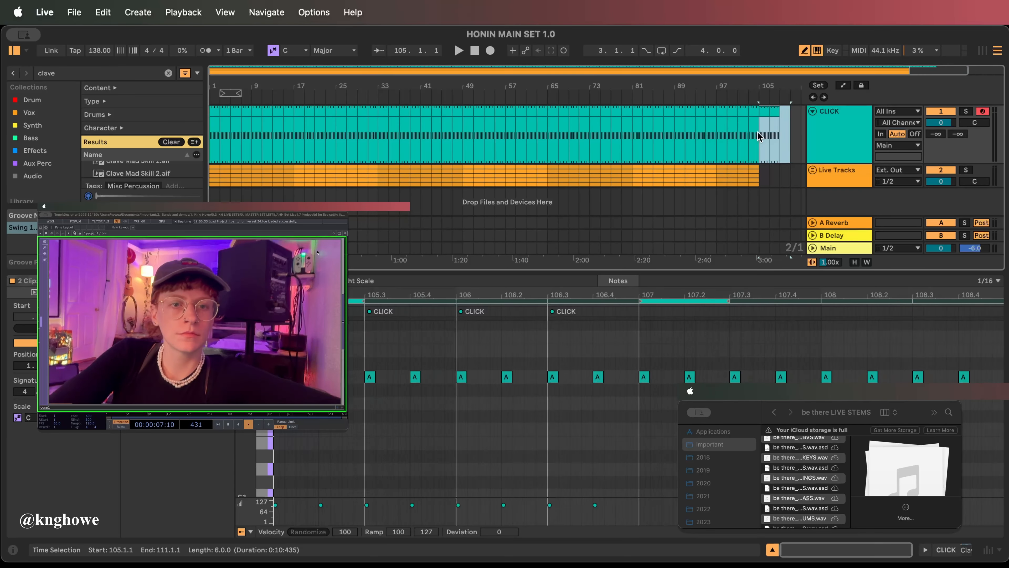
{"action": "key", "text": "Delete"}
Step: Play the set from the start to check the click against the stems, with the clip editor hidden
{"action": "key", "text": "space"}
{"action": "key", "text": "super+alt+l"}
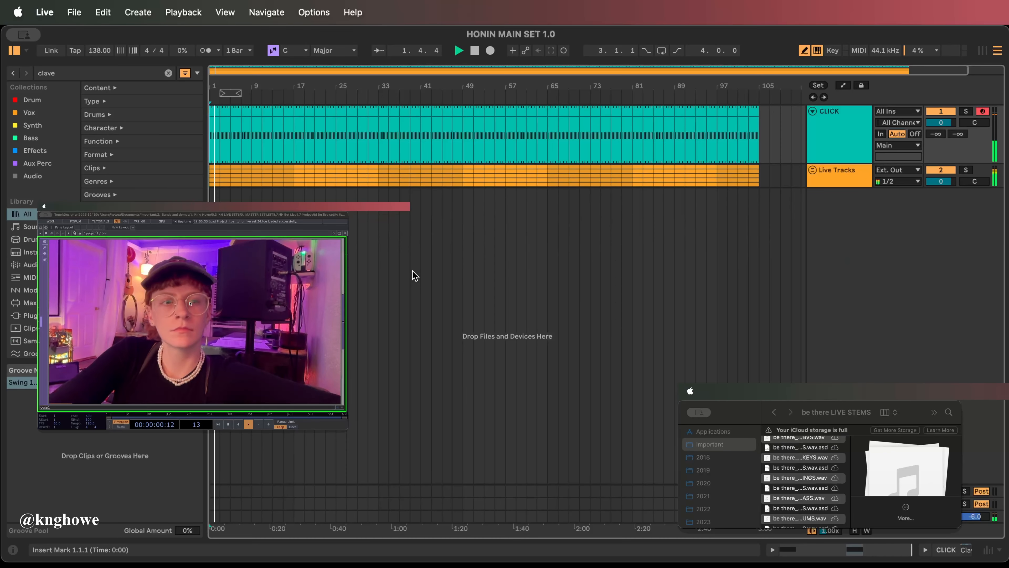
{"action": "scroll", "coordinate": [243, 156], "scroll_direction": "up", "scroll_amount": 5}
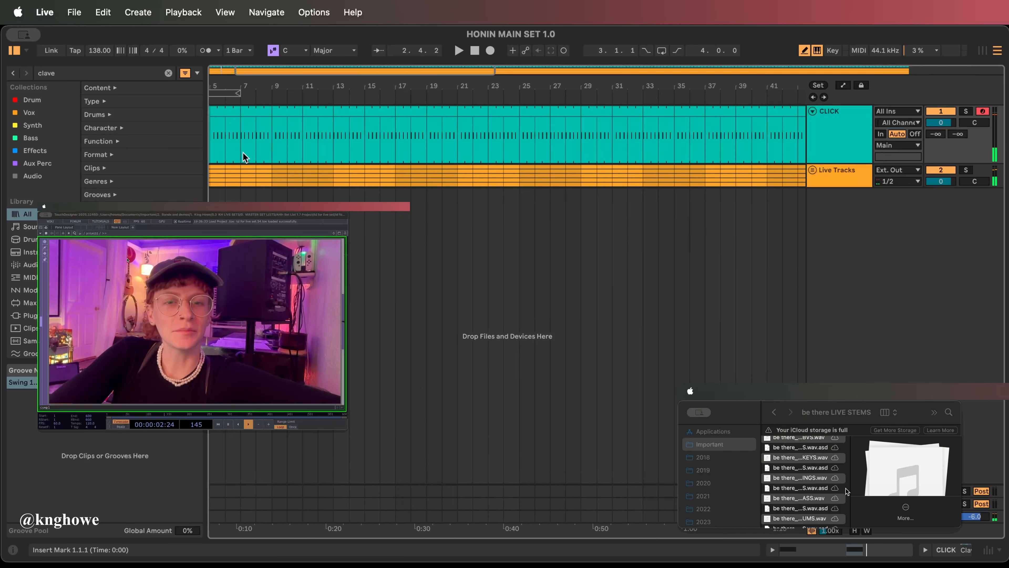
{"action": "scroll", "coordinate": [243, 152], "scroll_direction": "down", "scroll_amount": 4}
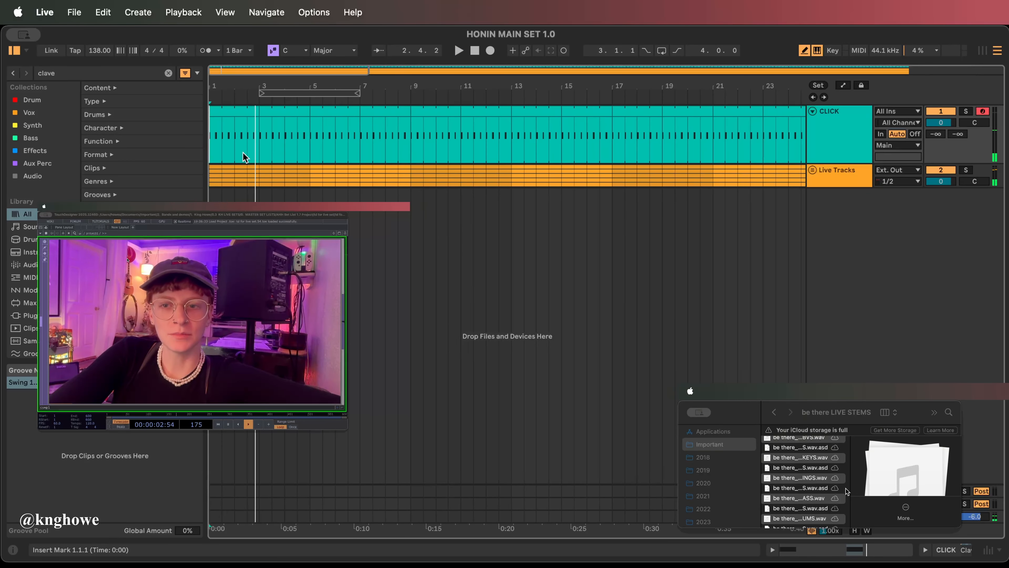
Step: Unfold the Live Tracks group, move all its stem clips to start at bar 3, and play the two-bar click lead-in
{"action": "left_click", "coordinate": [812, 170]}
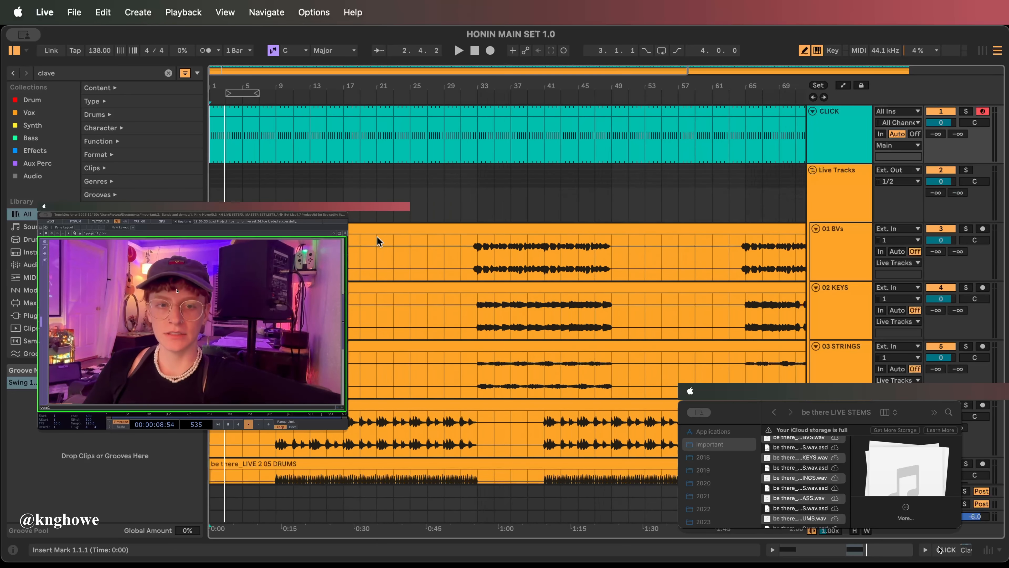
{"action": "left_click_drag", "start_coordinate": [736, 198], "coordinate": [210, 198]}
{"action": "scroll", "coordinate": [210, 199], "scroll_direction": "up", "scroll_amount": 4}
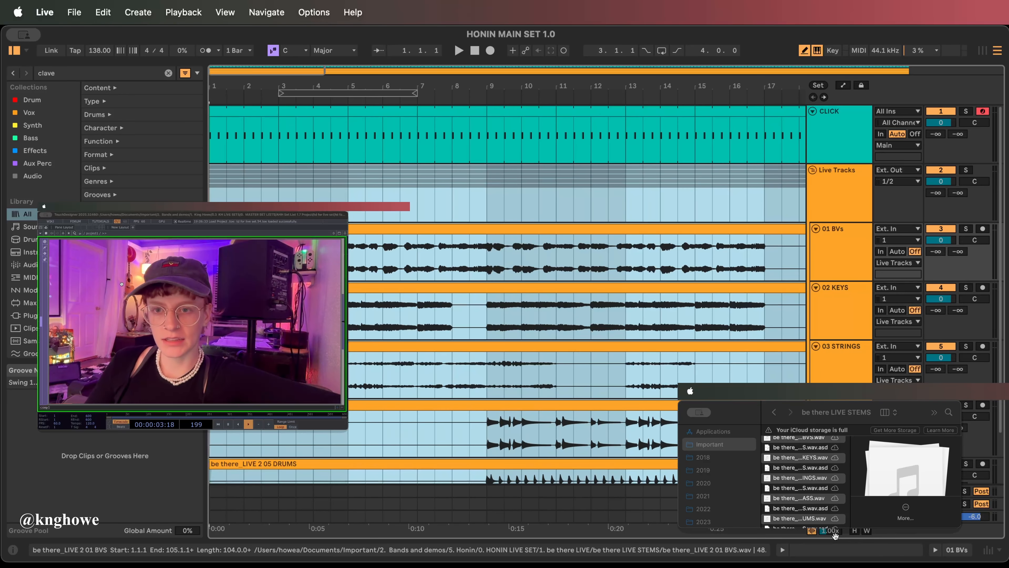
{"action": "mouse_move", "coordinate": [827, 541]}
{"action": "left_mouse_down"}
{"action": "mouse_move", "coordinate": [874, 548]}
{"action": "mouse_move", "coordinate": [229, 186]}
{"action": "left_mouse_up"}
{"action": "left_click", "coordinate": [228, 186]}
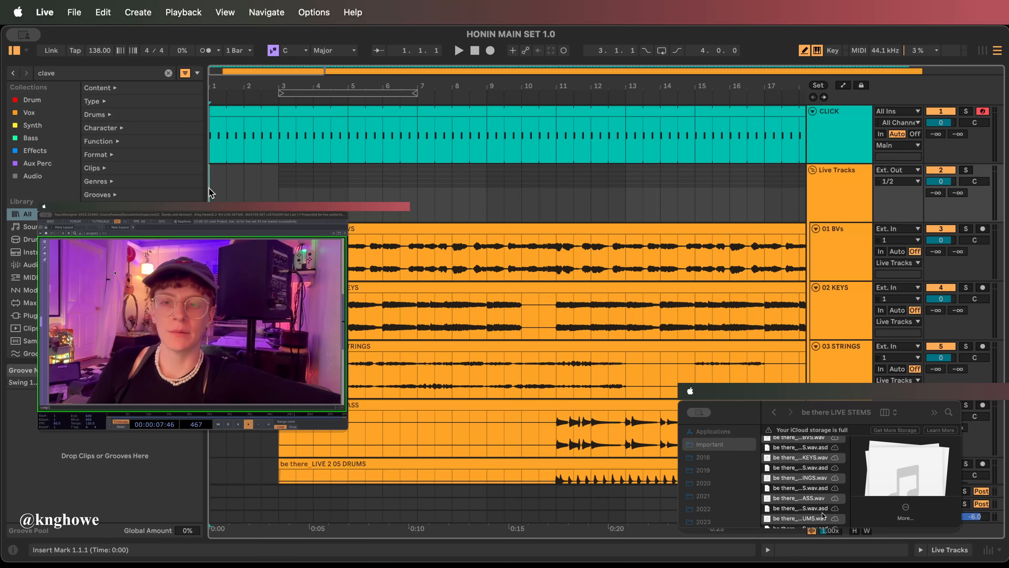
{"action": "key", "text": "space"}
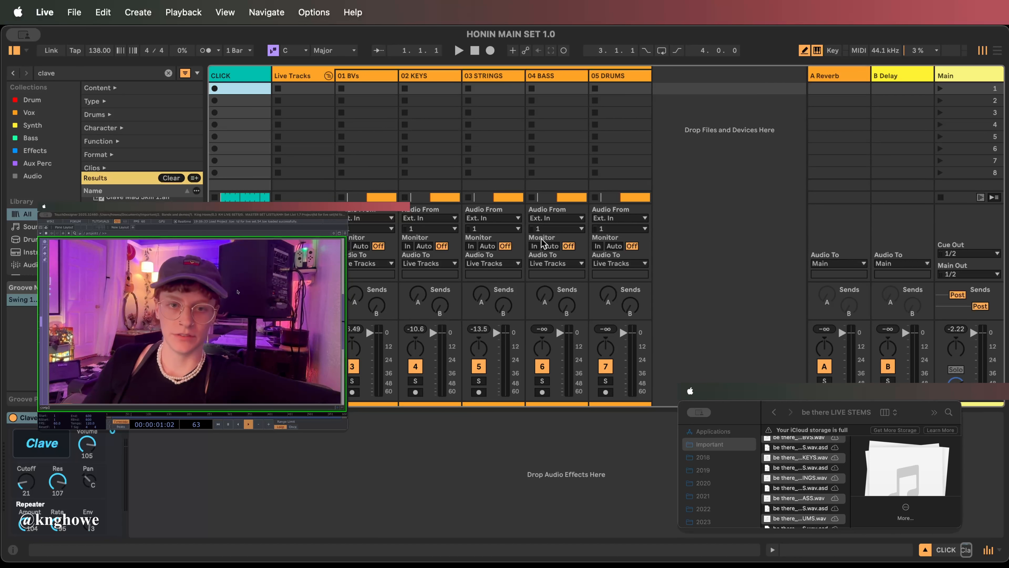
Step: Delete the Reverb and Delay return tracks from the set
{"action": "left_click", "coordinate": [940, 79]}
{"action": "left_click", "coordinate": [922, 77]}
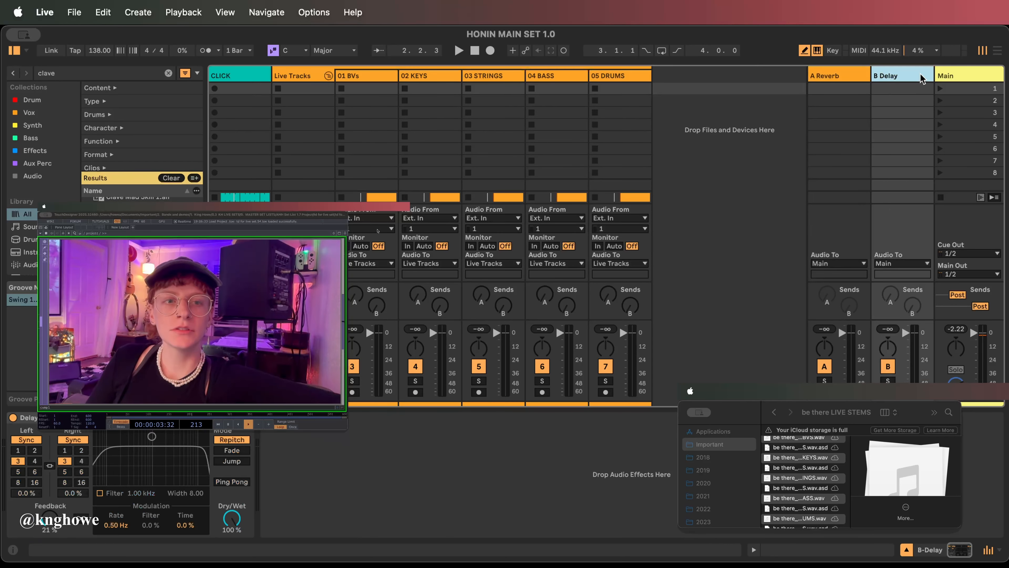
{"action": "left_click", "coordinate": [837, 74]}
{"action": "key", "text": "Delete"}
{"action": "key", "text": "Delete"}
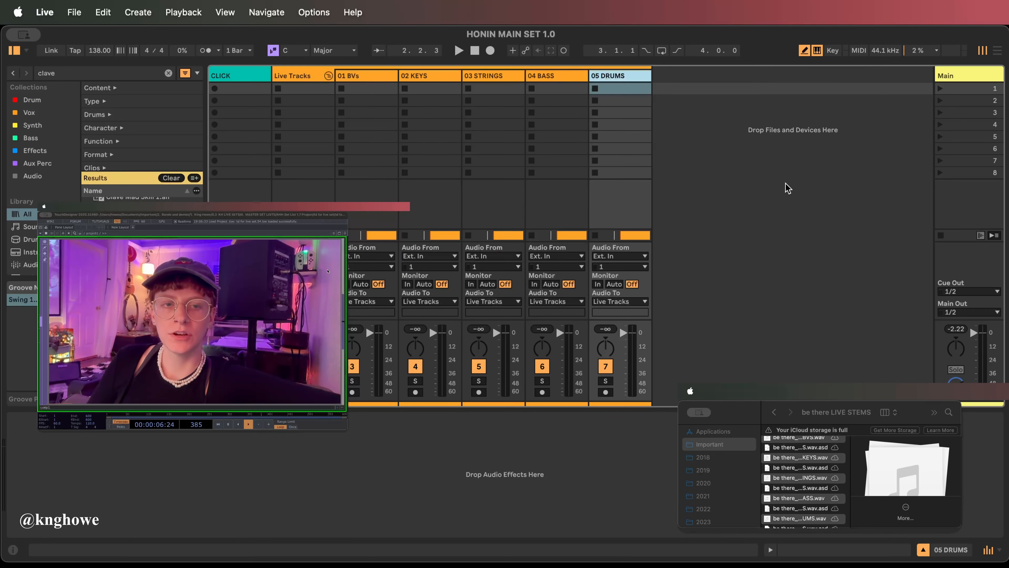
Step: Route the Live Tracks group's audio to Ext. Out 1/2 and add a return track named HP Mix
{"action": "key", "text": "Left"}
{"action": "key", "text": "Left"}
{"action": "key", "text": "Left"}
{"action": "key", "text": "Left"}
{"action": "key", "text": "Left"}
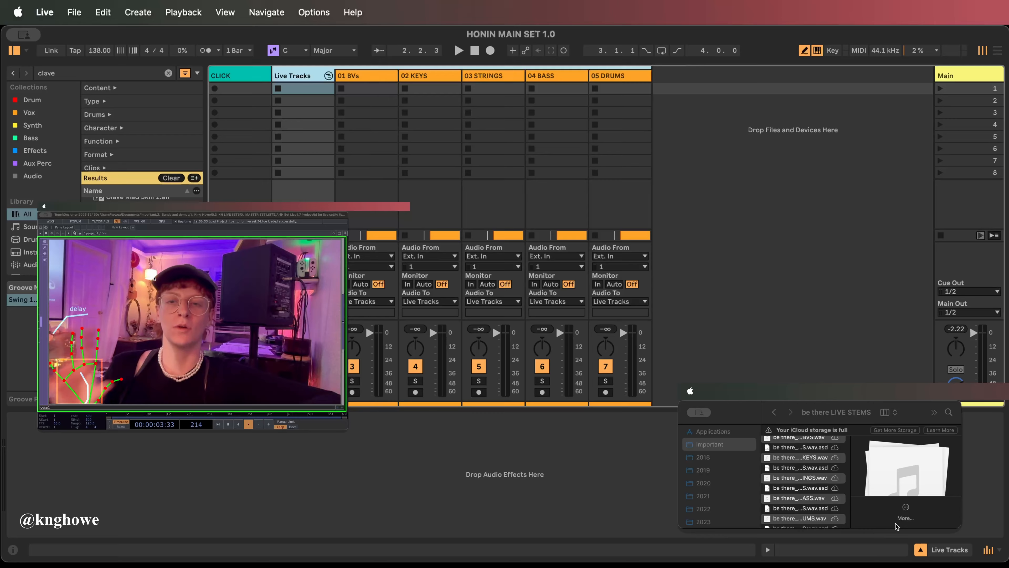
{"action": "left_click", "coordinate": [302, 312]}
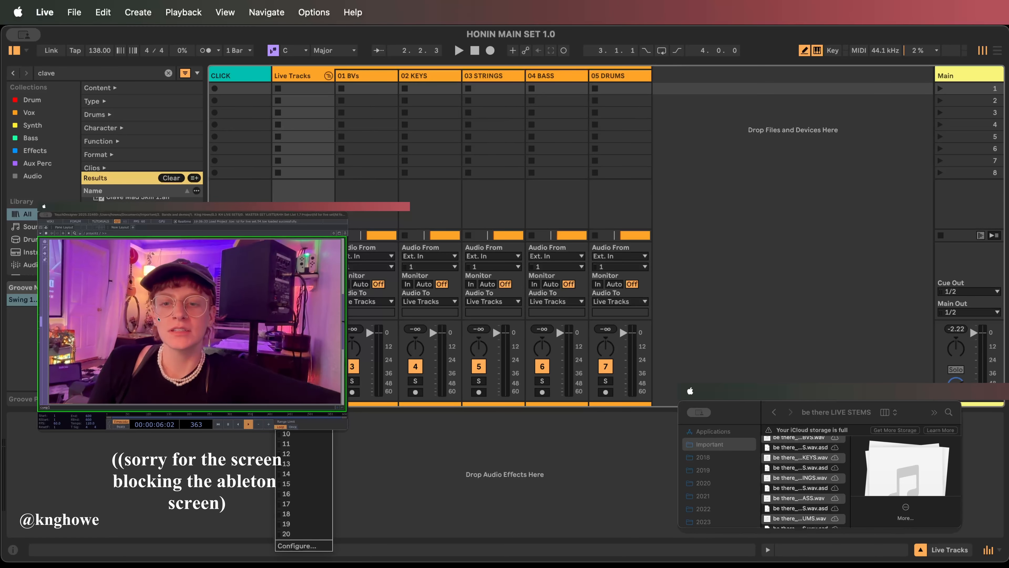
{"action": "left_click", "coordinate": [303, 74]}
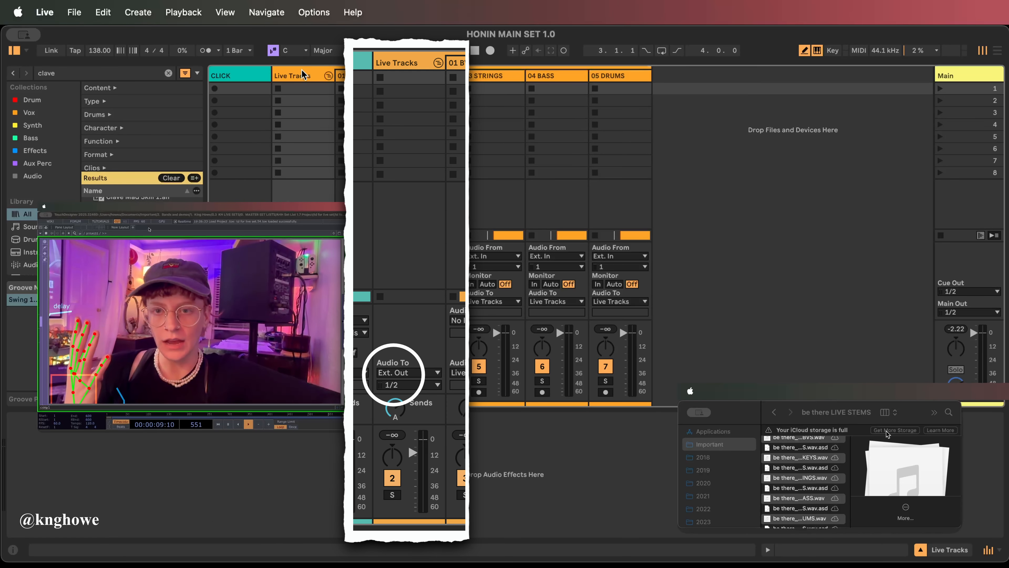
{"action": "left_click", "coordinate": [302, 312]}
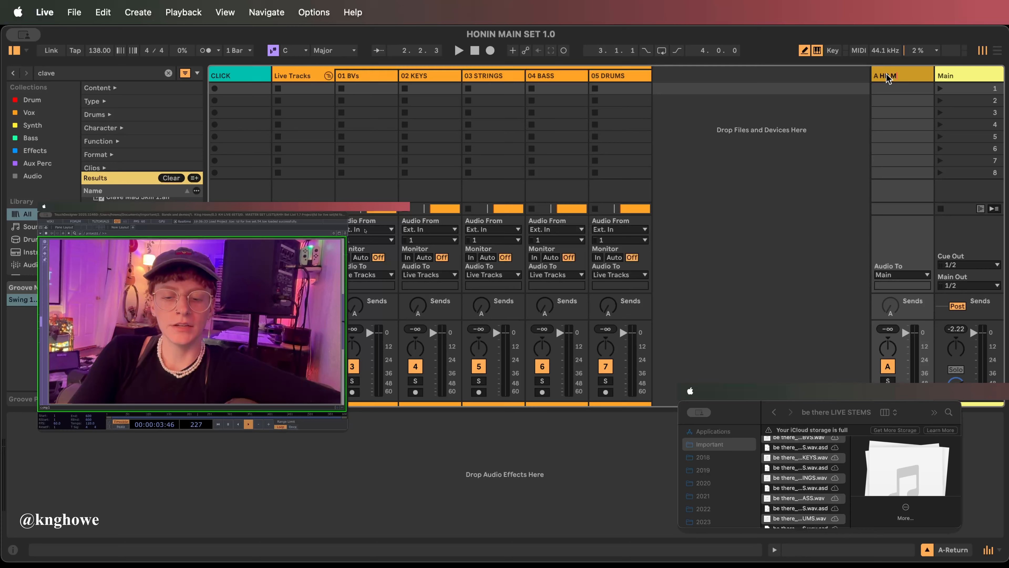
Step: Set the CLICK track's output to Sends Only and raise the A sends of CLICK and the Live Tracks group into HP Mix
{"action": "left_click", "coordinate": [240, 88]}
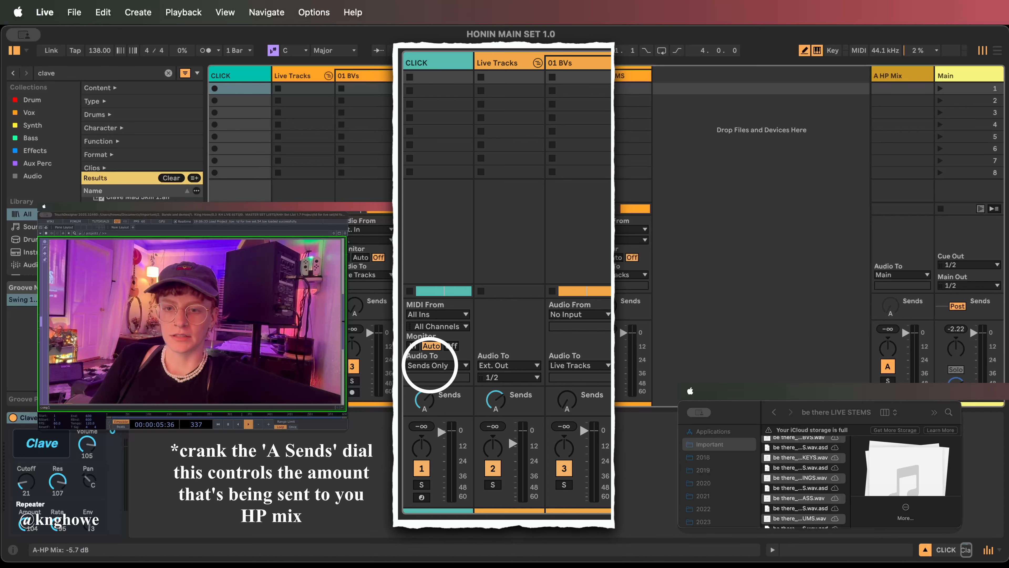
{"action": "left_click", "coordinate": [909, 76]}
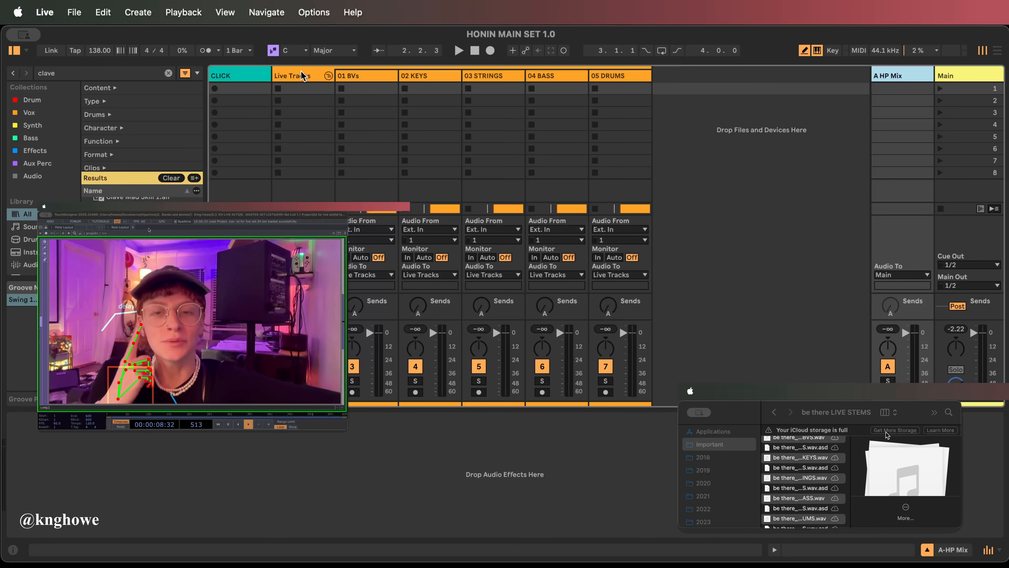
{"action": "left_click", "coordinate": [307, 75]}
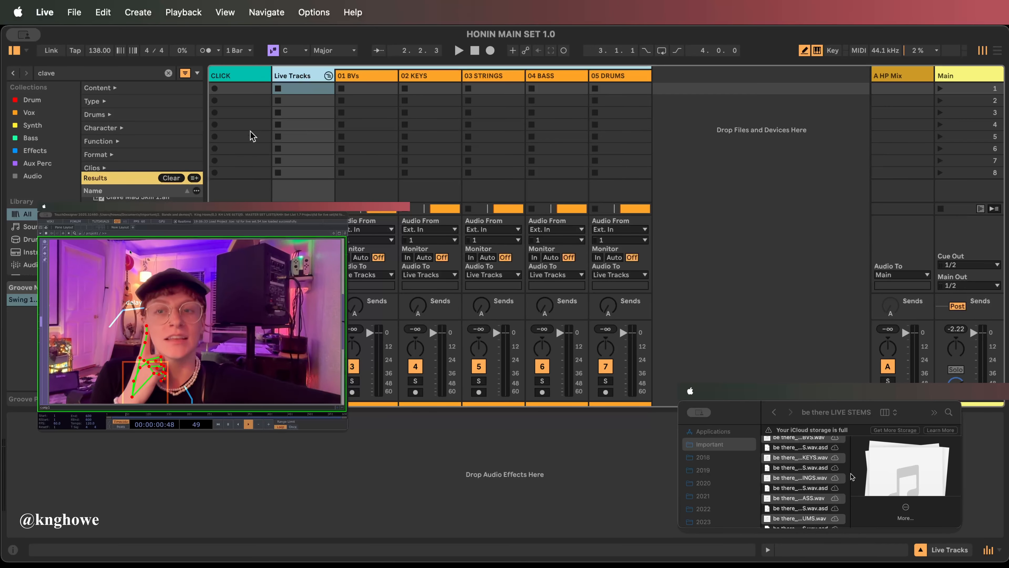
{"action": "left_click_drag", "start_coordinate": [291, 305], "coordinate": [291, 297]}
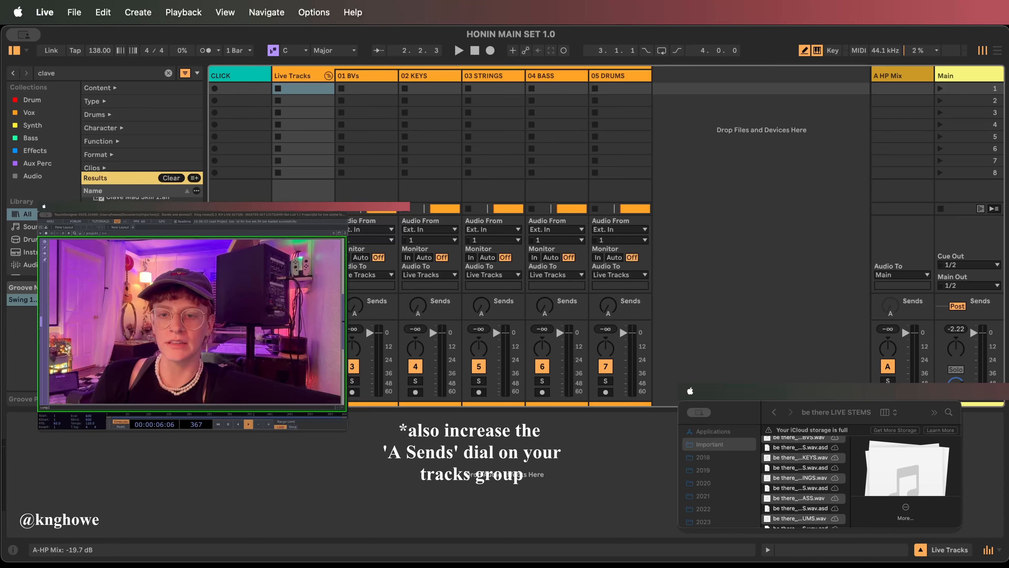
Step: Route the HP Mix return to Ext. Out channel 2 and the Live Tracks group to output channel 1
{"action": "left_click", "coordinate": [906, 274]}
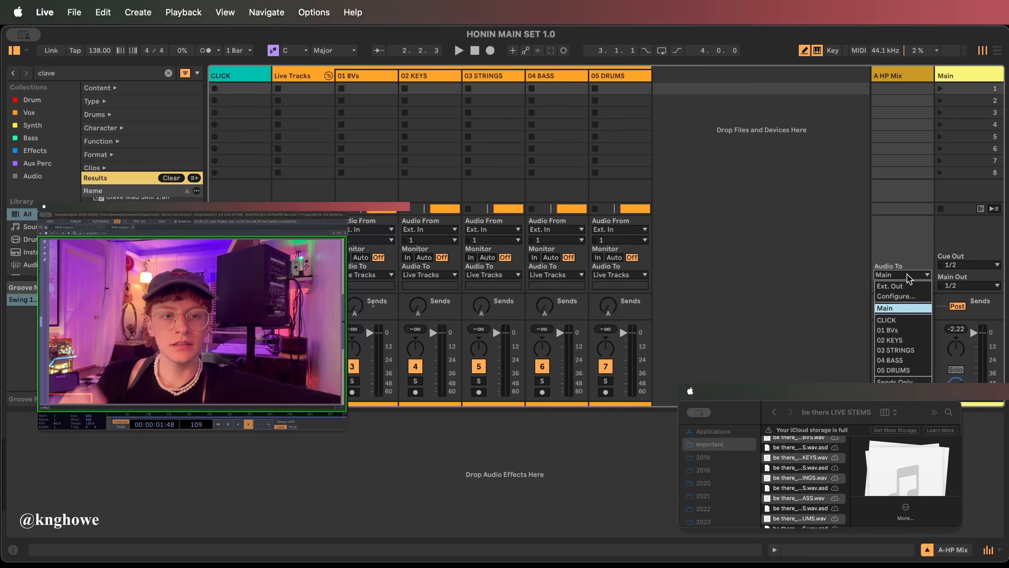
{"action": "left_click", "coordinate": [894, 286]}
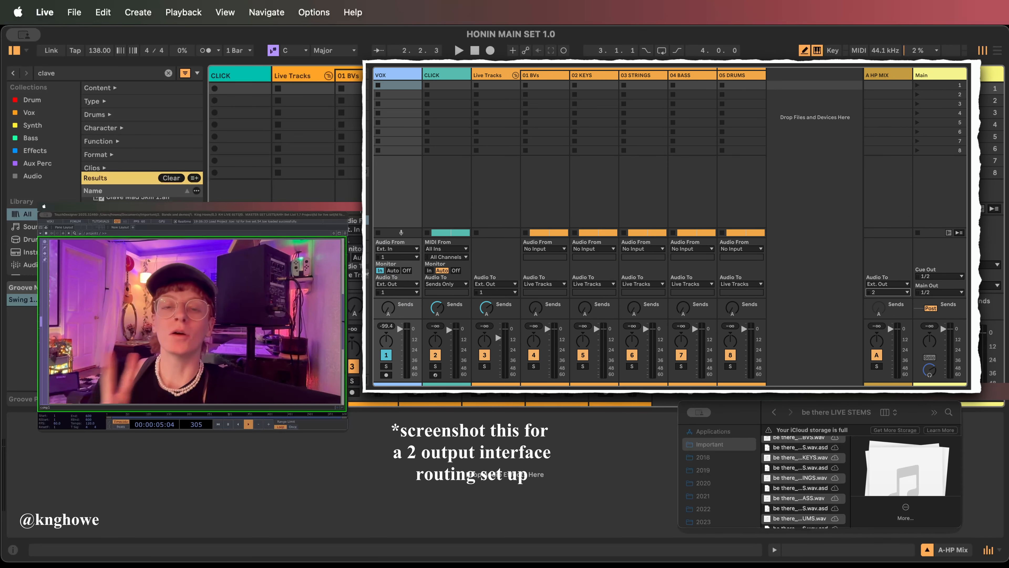
{"action": "left_click", "coordinate": [305, 285]}
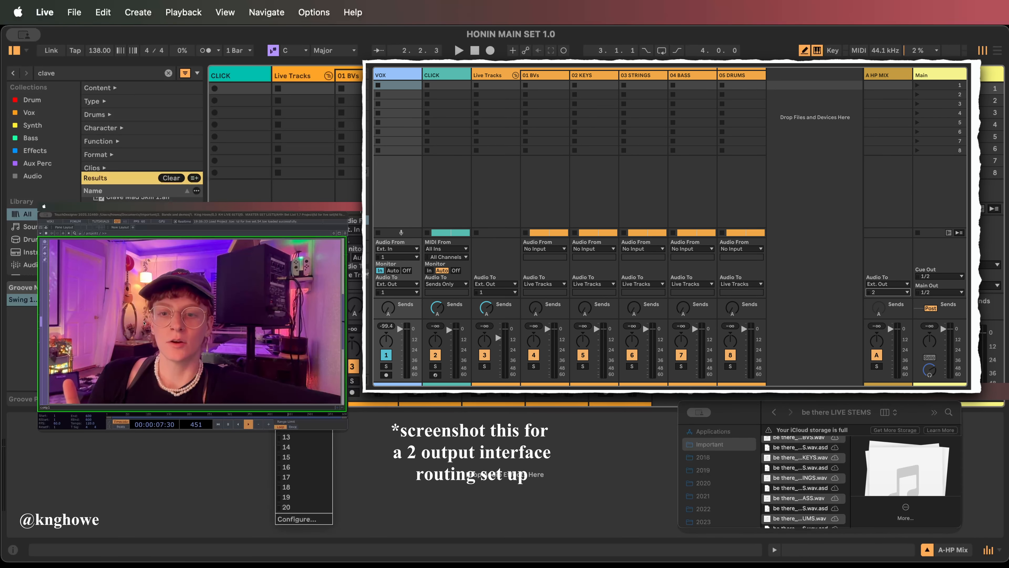
{"action": "left_click", "coordinate": [287, 318]}
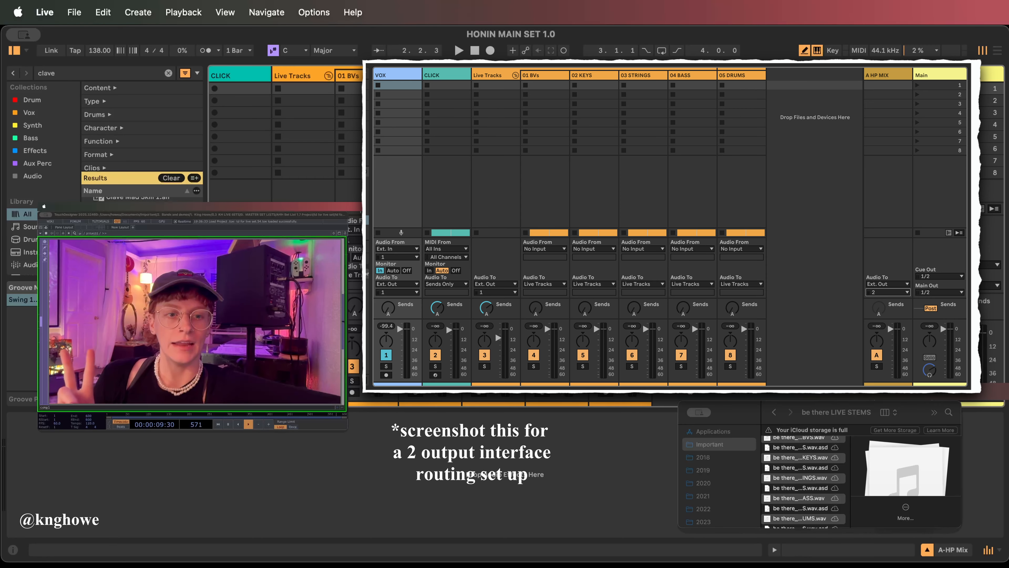
Step: Revisit the Live Tracks group's output channel choices and set the HP Mix return's output channel to 4
{"action": "left_click", "coordinate": [318, 286]}
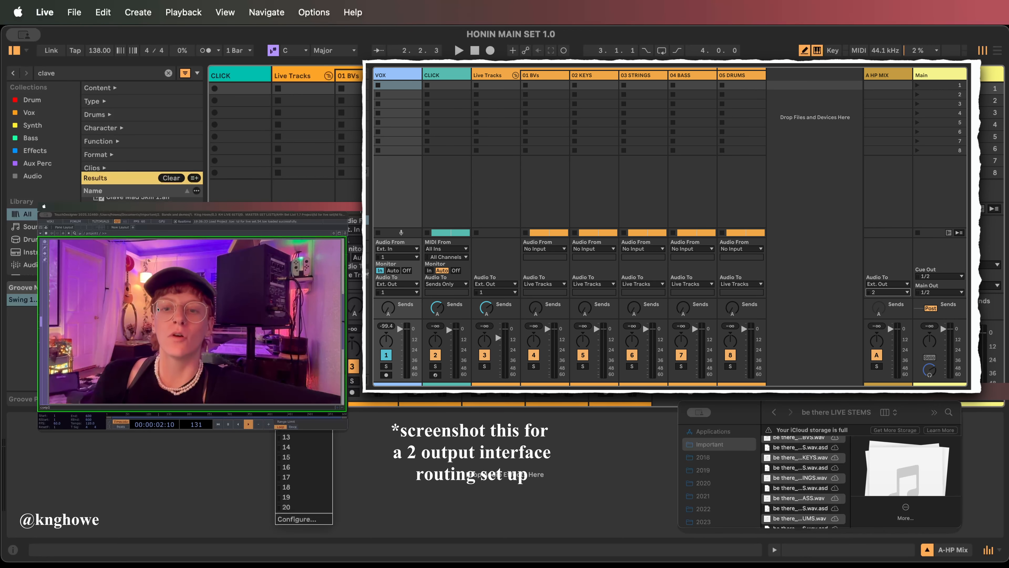
{"action": "left_click", "coordinate": [902, 285]}
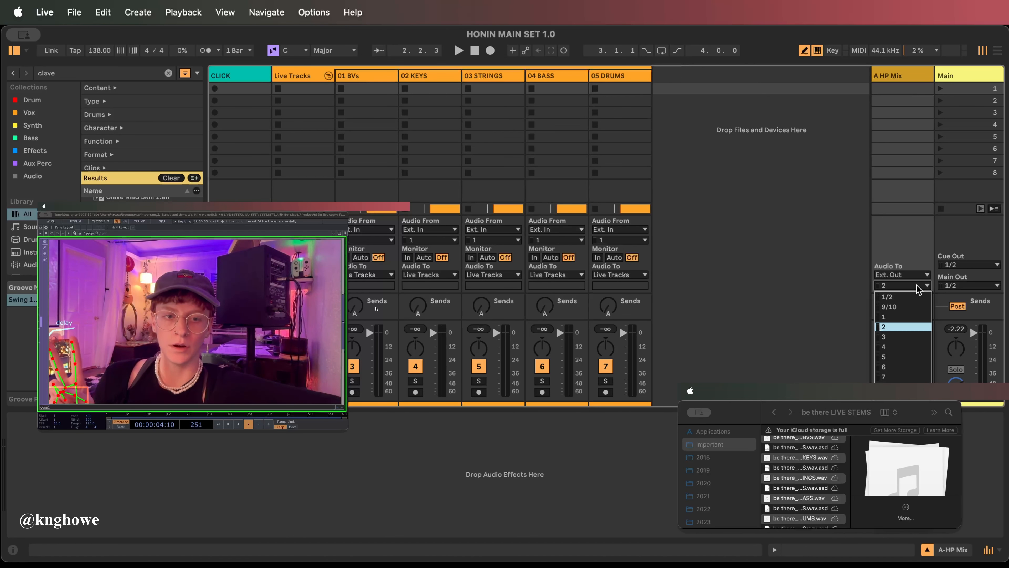
{"action": "left_click", "coordinate": [889, 347]}
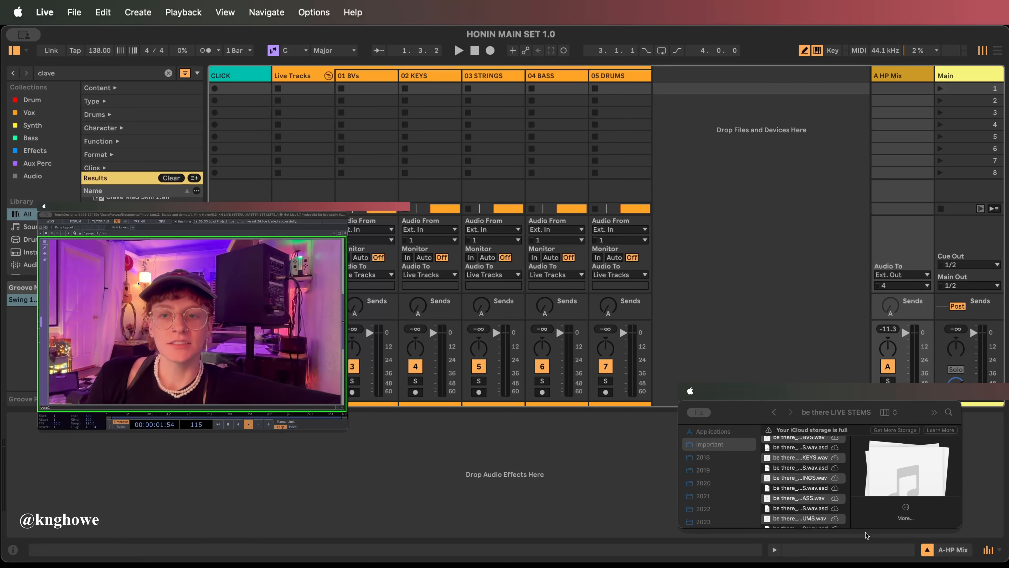
Step: Add the Snare audio track above the CLICK track in the arrangement
{"action": "key", "text": "Tab"}
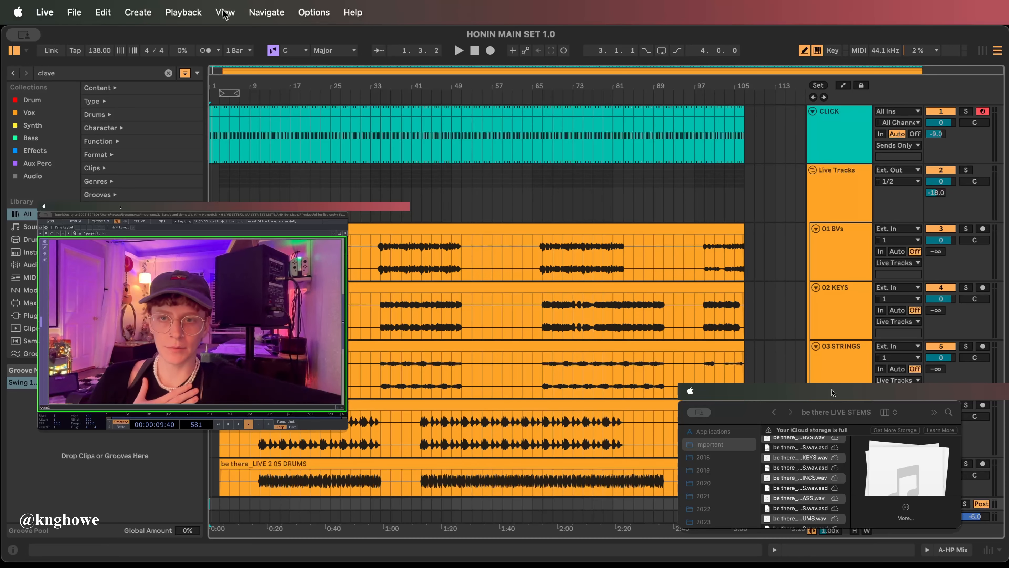
{"action": "left_click", "coordinate": [130, 18]}
{"action": "key", "text": "Escape"}
{"action": "scroll", "coordinate": [477, 286], "scroll_direction": "down", "scroll_amount": 3}
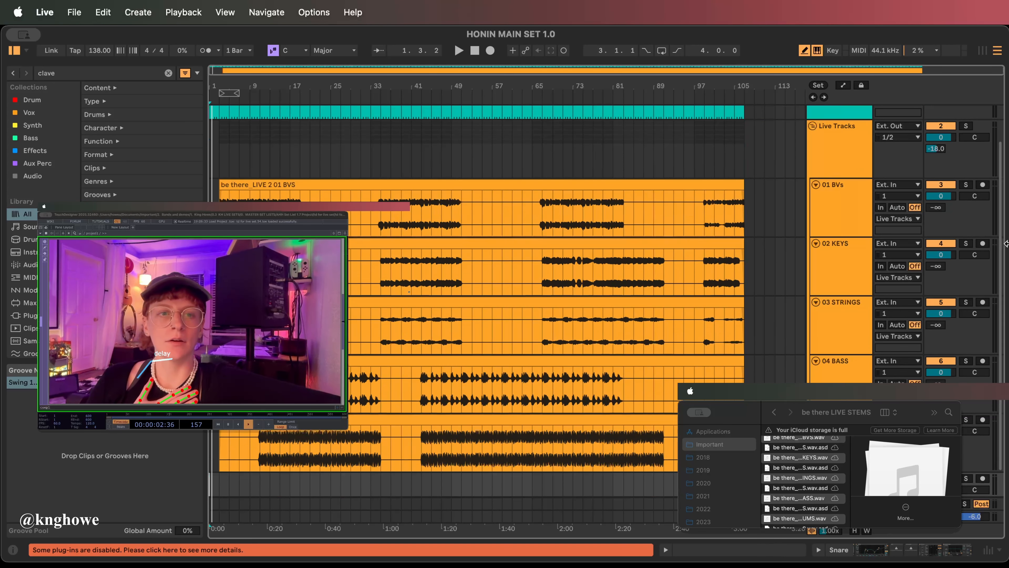
{"action": "scroll", "coordinate": [822, 110], "scroll_direction": "up", "scroll_amount": 2}
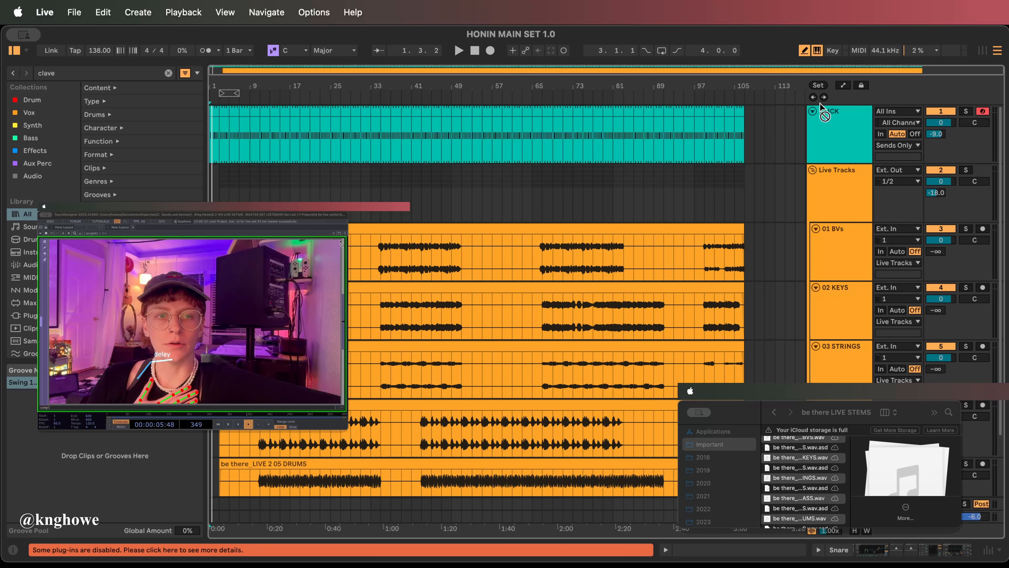
{"action": "key", "text": "super+z"}
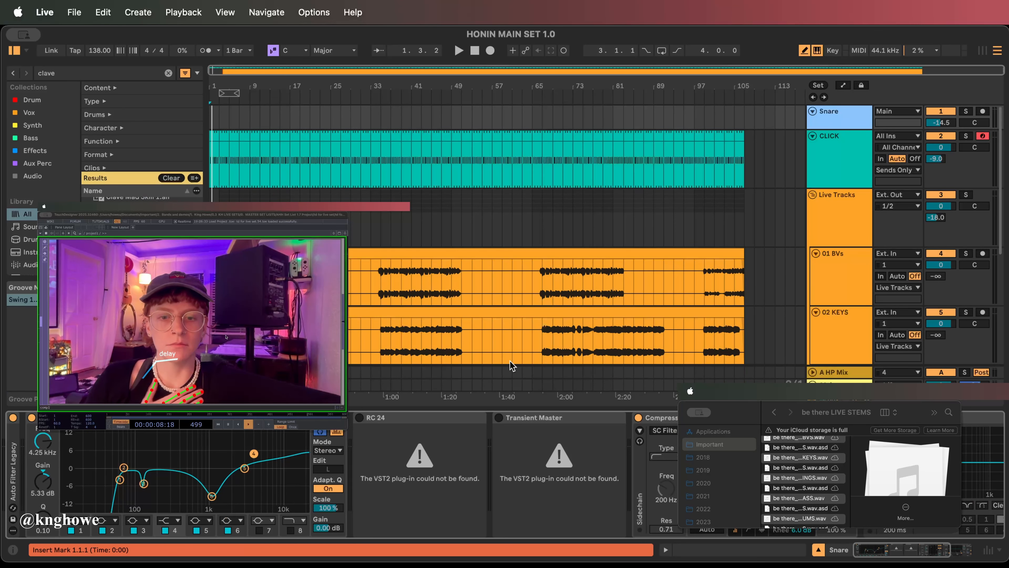
Step: Remove all devices from the Snare track and rename the track VOX
{"action": "left_click", "coordinate": [408, 417]}
{"action": "key", "text": "super+z"}
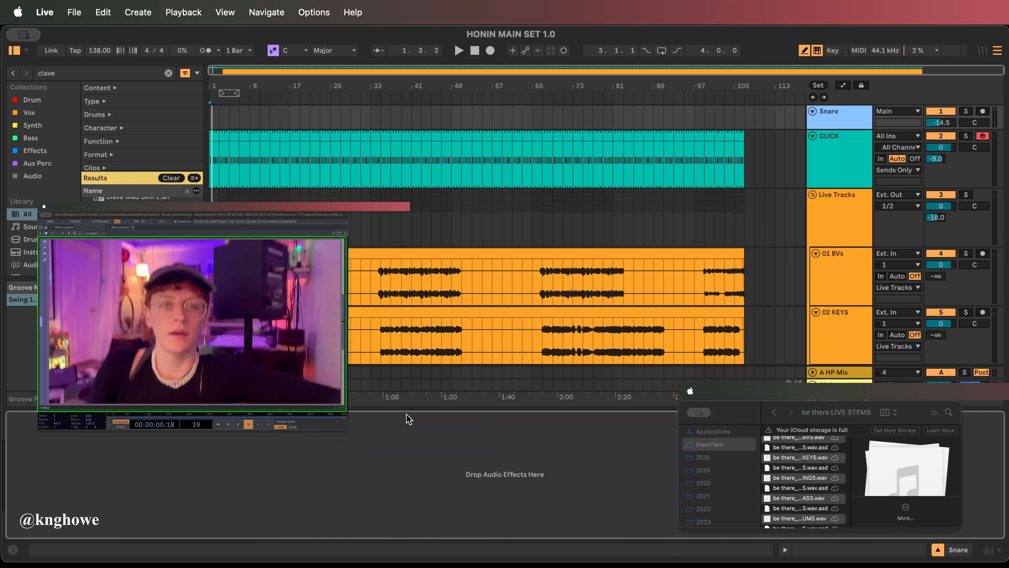
{"action": "key", "text": "Delete"}
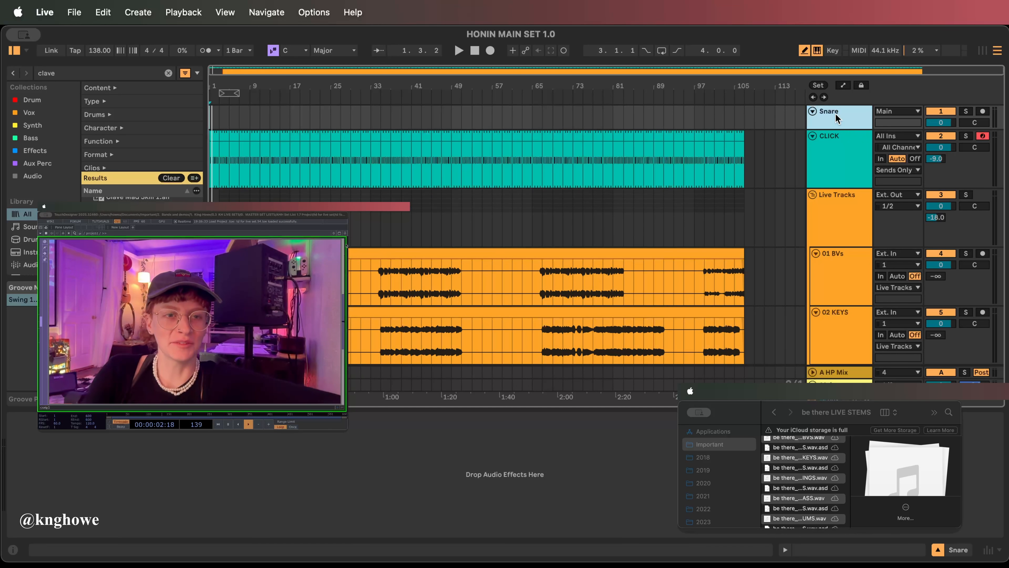
{"action": "double_click", "coordinate": [835, 115]}
{"action": "type", "text": "VOX"}
{"action": "key", "text": "Return"}
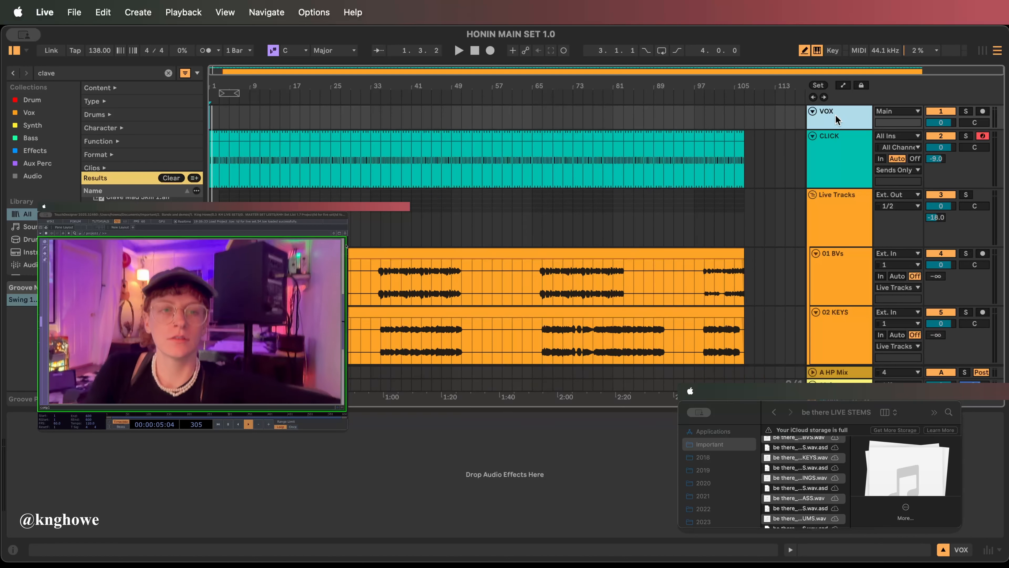
Step: Route the VOX track's audio to Ext. Out channel 3
{"action": "key", "text": "Tab"}
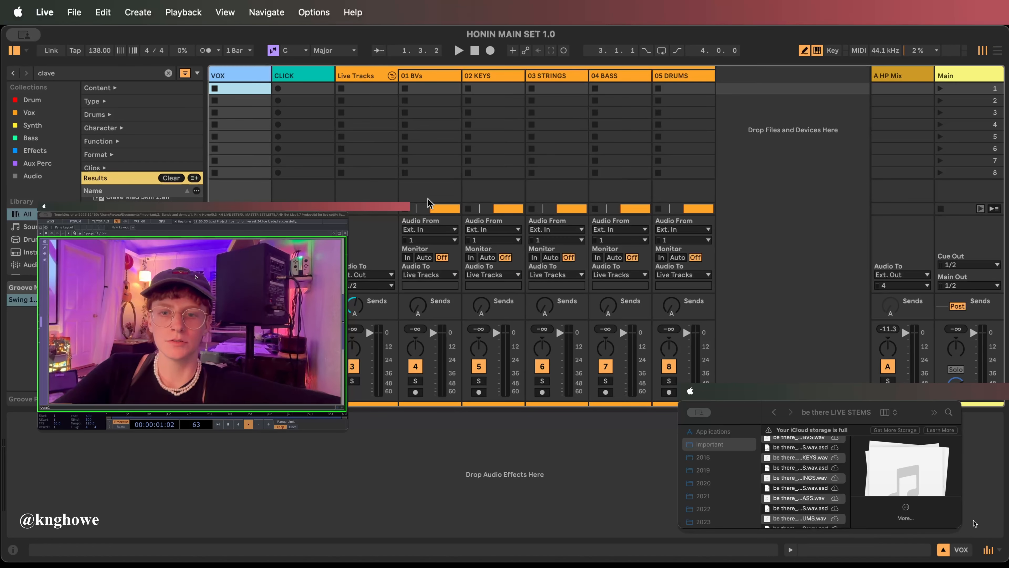
{"action": "key", "text": "Tab"}
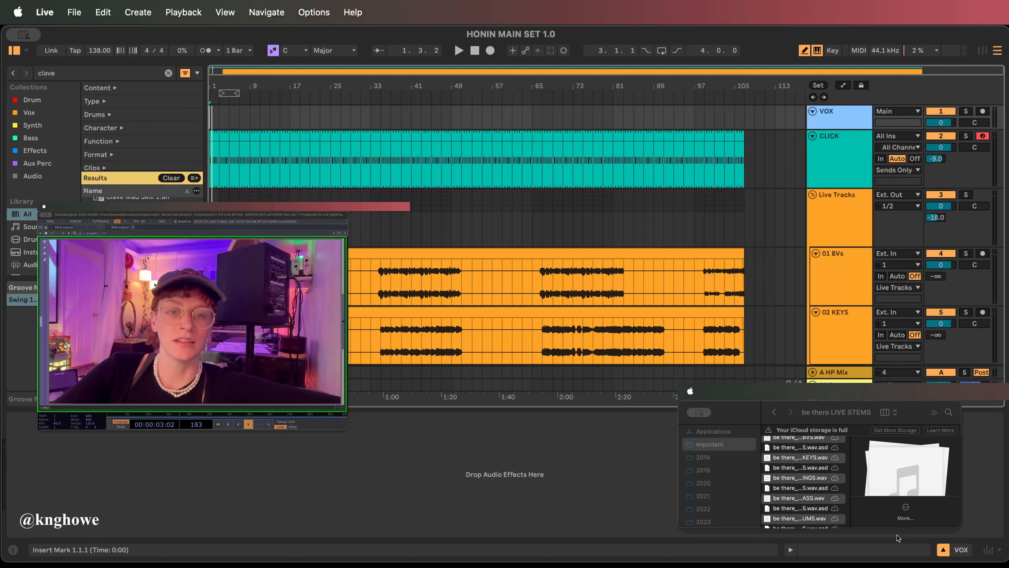
{"action": "key", "text": "Tab"}
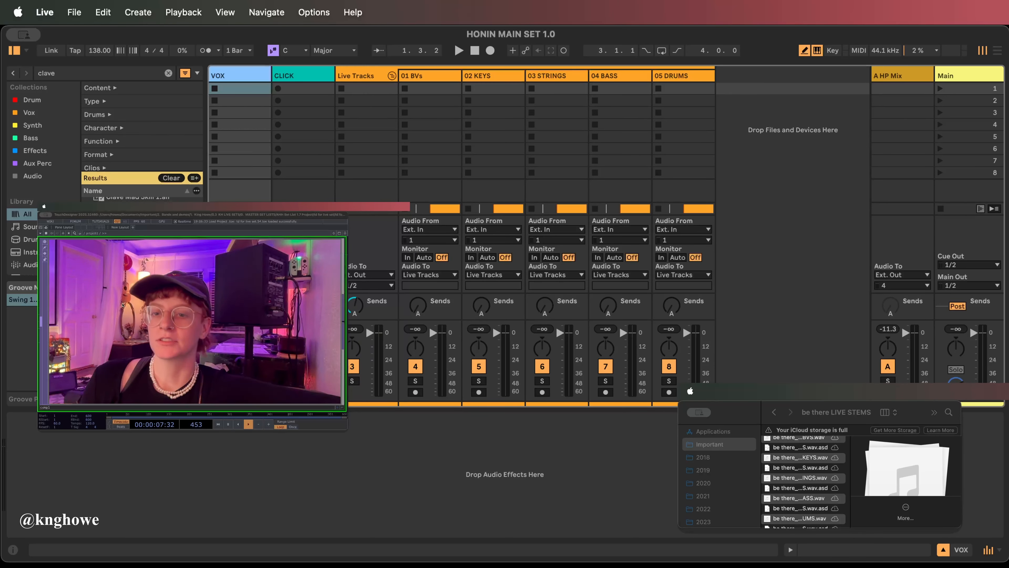
{"action": "left_click", "coordinate": [966, 80]}
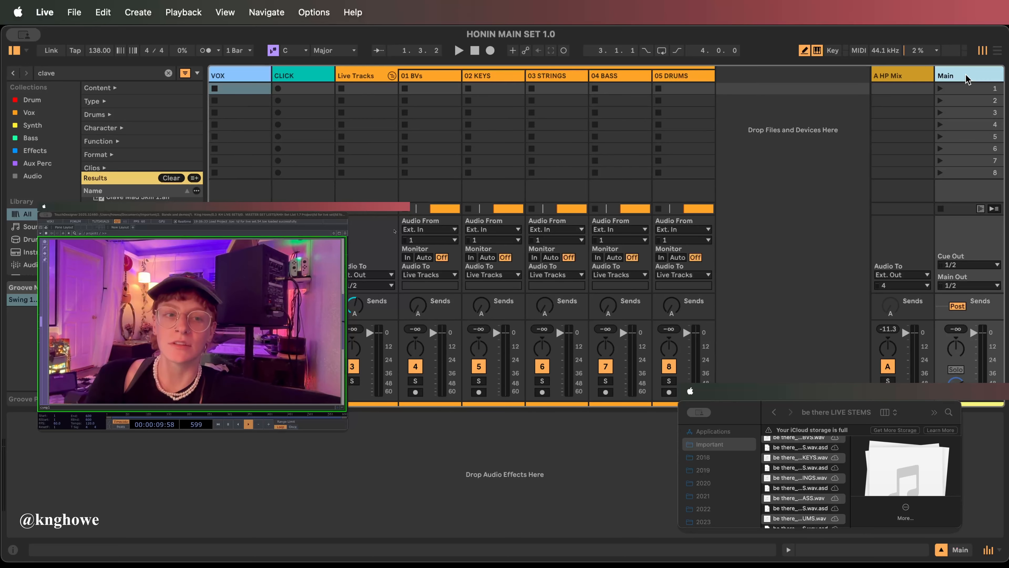
{"action": "left_click", "coordinate": [126, 308]}
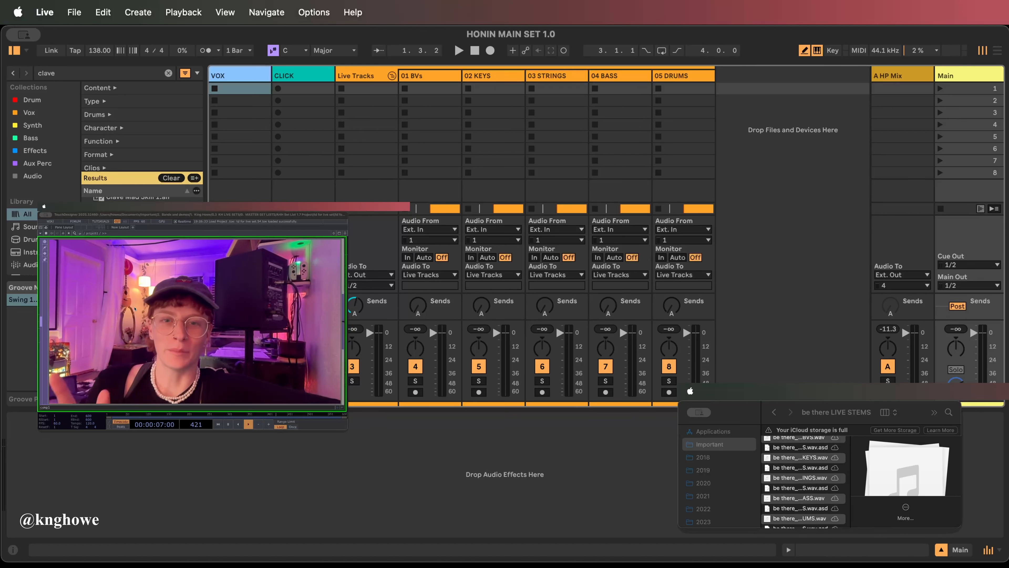
{"action": "left_click", "coordinate": [241, 285]}
{"action": "left_click", "coordinate": [223, 318]}
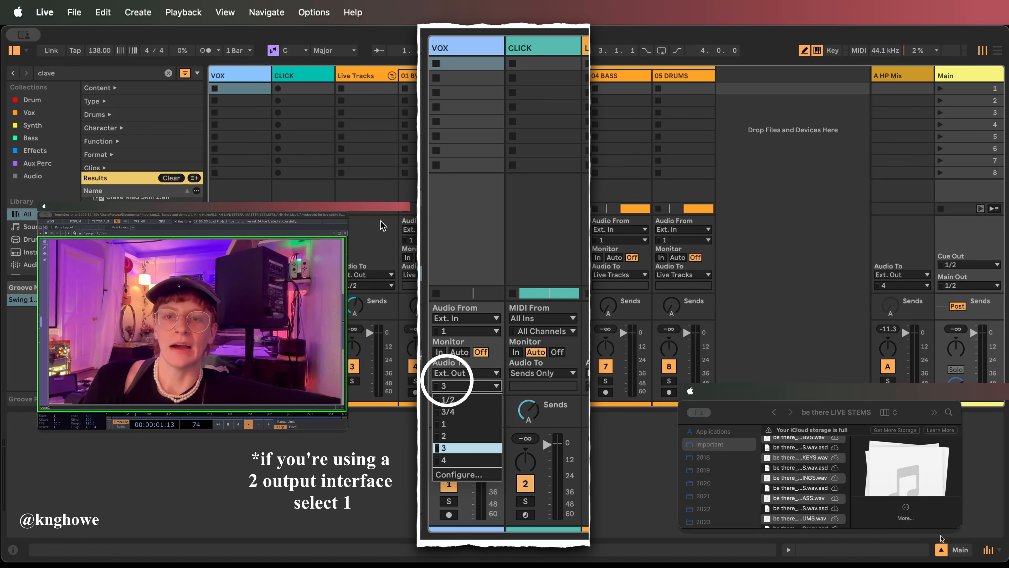
Step: Examine the output channel choices of the Live Tracks group, leaving it on Ext. Out 1/2
{"action": "left_click", "coordinate": [365, 87]}
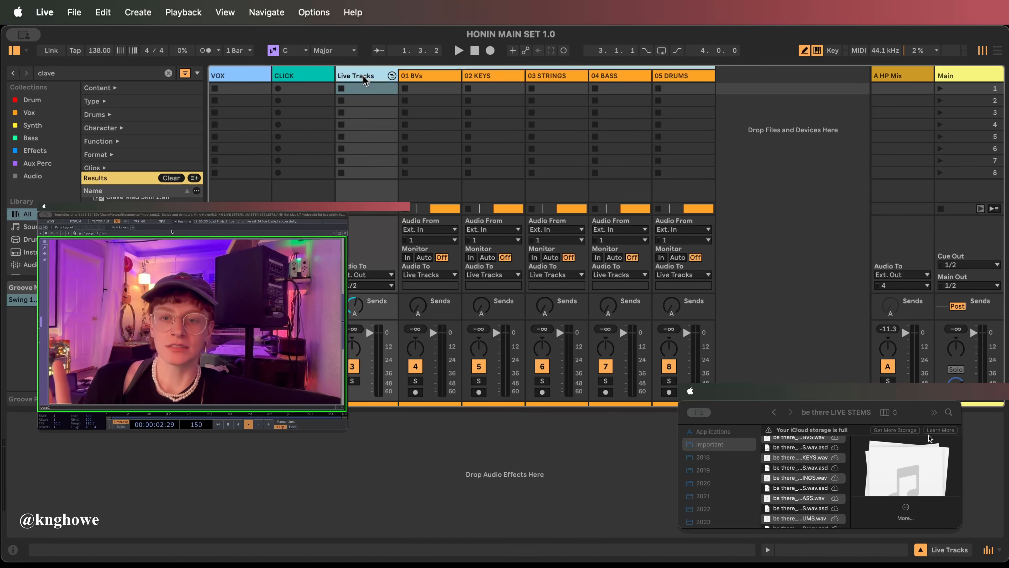
{"action": "left_click", "coordinate": [238, 80]}
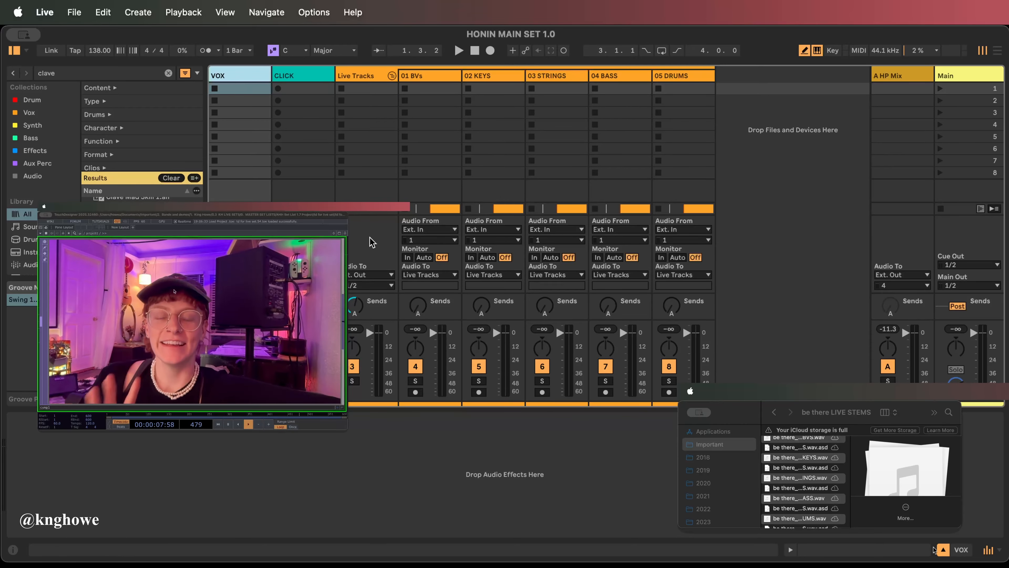
{"action": "left_click", "coordinate": [372, 285]}
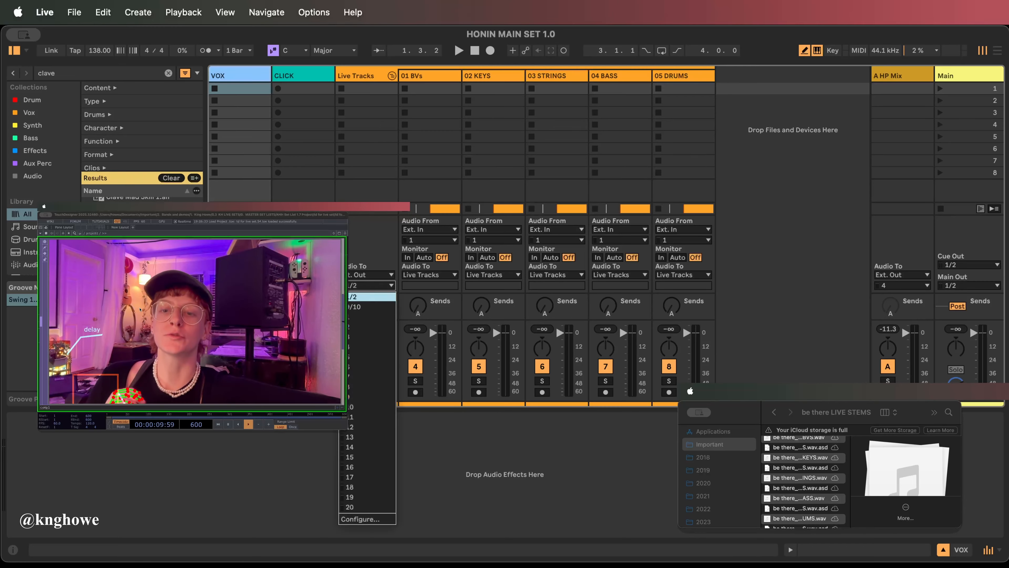
{"action": "left_click", "coordinate": [372, 285]}
{"action": "left_click", "coordinate": [372, 286]}
{"action": "left_click", "coordinate": [363, 252]}
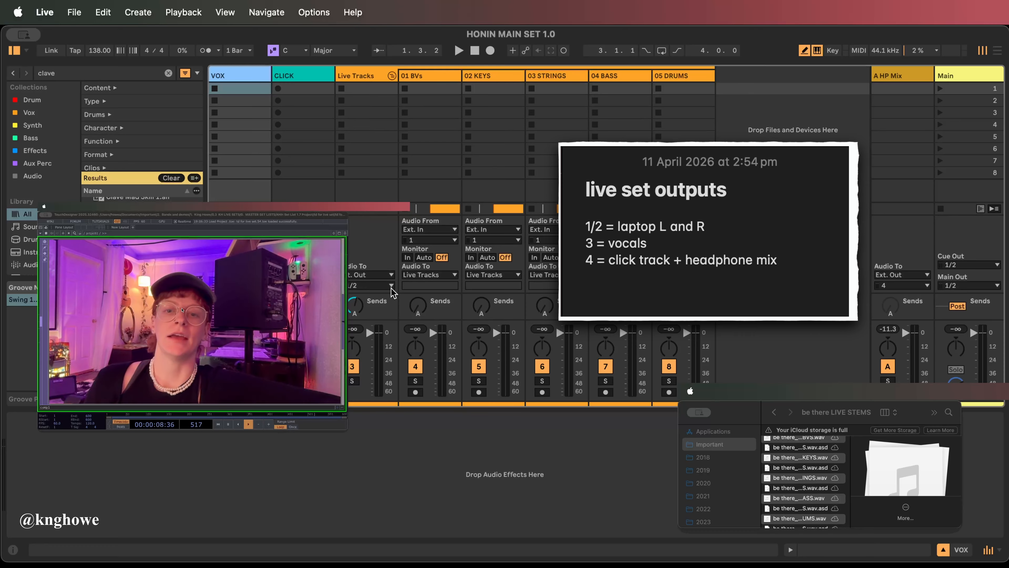
{"action": "left_click", "coordinate": [392, 285]}
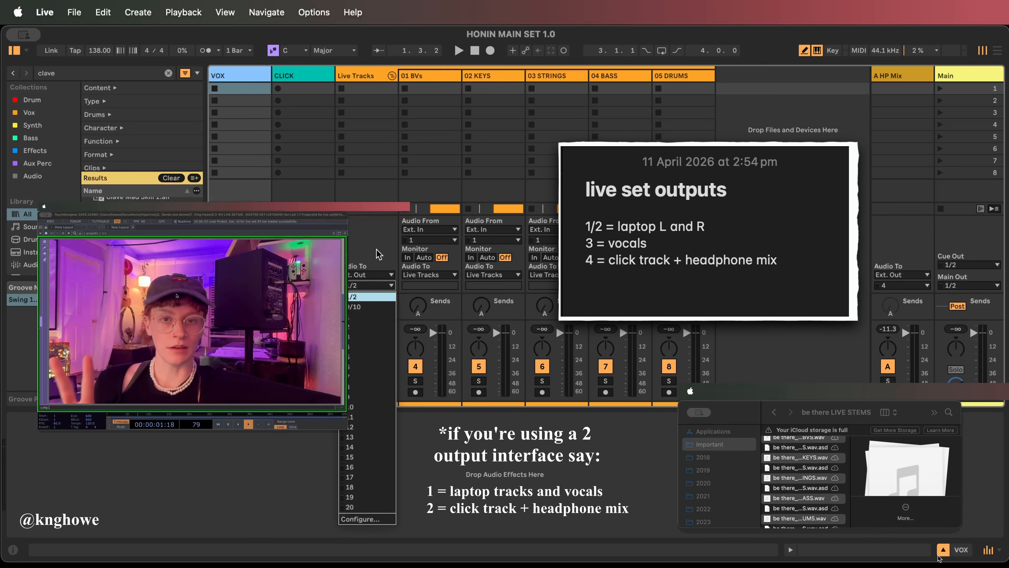
{"action": "left_click", "coordinate": [366, 249]}
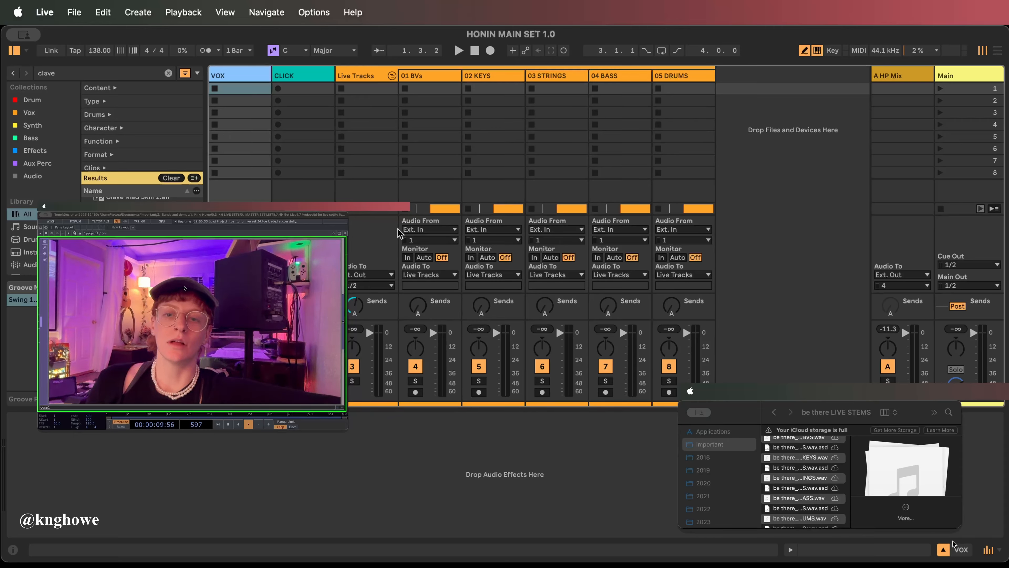
Step: Compare the output channel assignments of the VOX track and the Live Tracks group
{"action": "left_click", "coordinate": [366, 79]}
{"action": "left_click", "coordinate": [244, 75]}
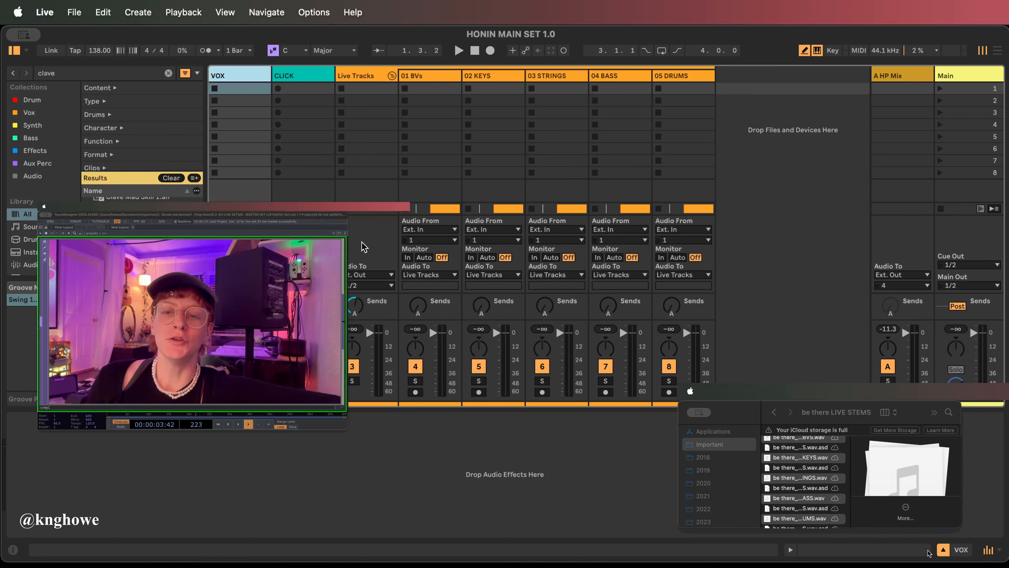
{"action": "left_click", "coordinate": [242, 285]}
{"action": "left_click", "coordinate": [361, 285]}
{"action": "left_click", "coordinate": [363, 284]}
{"action": "left_click", "coordinate": [364, 234]}
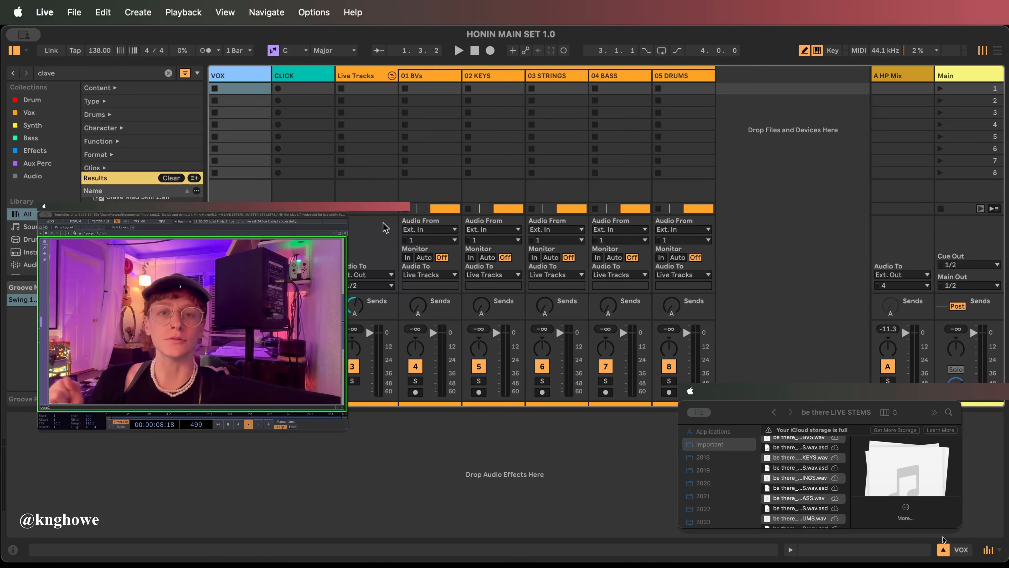
{"action": "left_click", "coordinate": [370, 286]}
{"action": "left_click", "coordinate": [369, 286]}
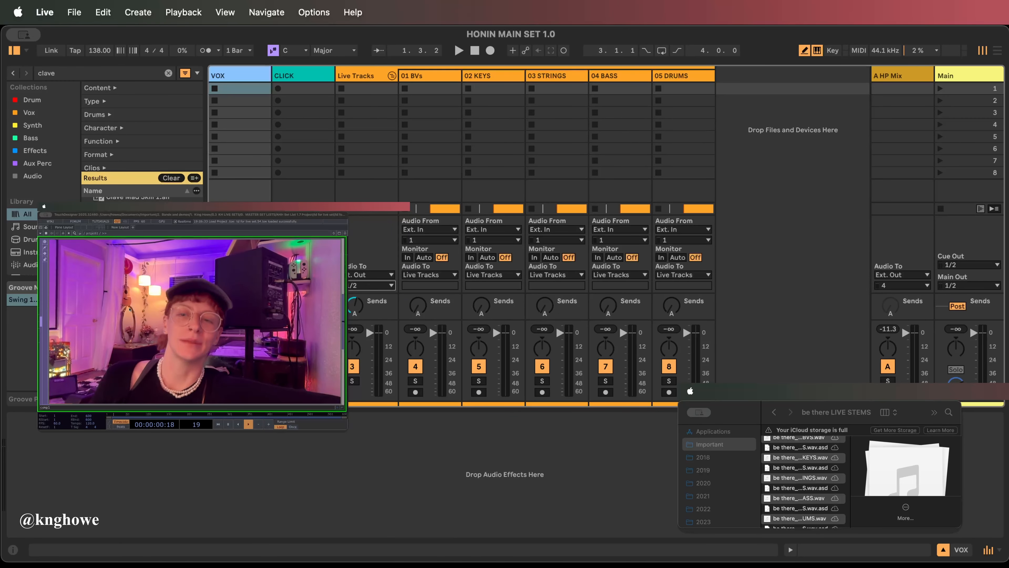
{"action": "left_click", "coordinate": [249, 286]}
{"action": "left_click", "coordinate": [374, 246]}
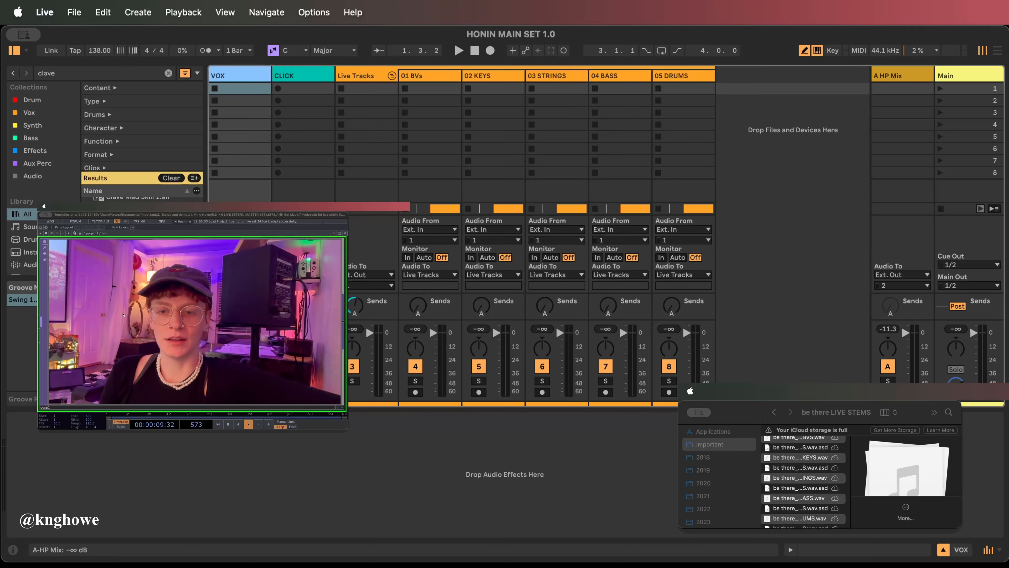
Step: Raise the VOX track's A send into HP Mix to about -18.7 dB
{"action": "left_click", "coordinate": [890, 75]}
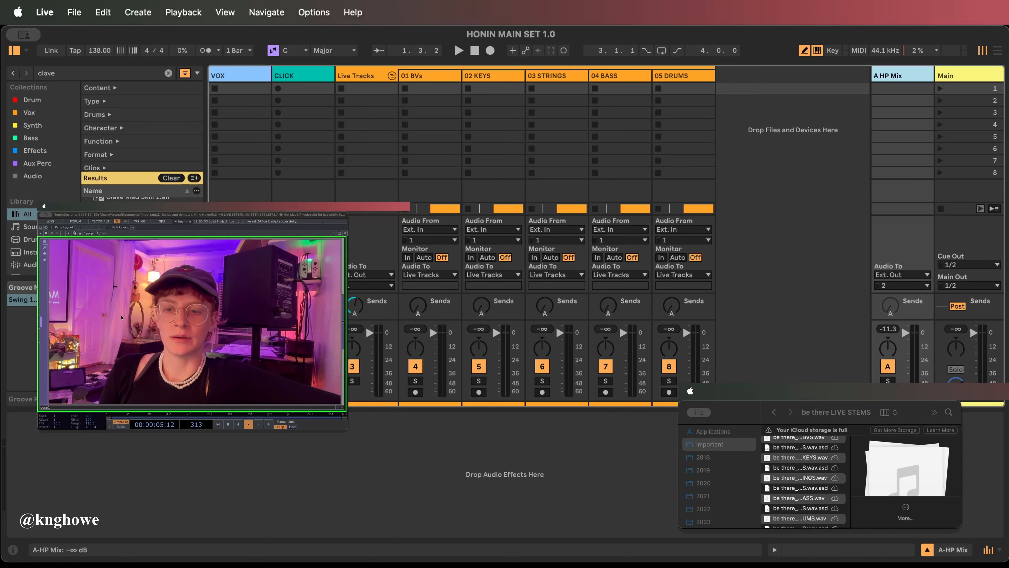
{"action": "left_click_drag", "start_coordinate": [227, 309], "coordinate": [227, 279]}
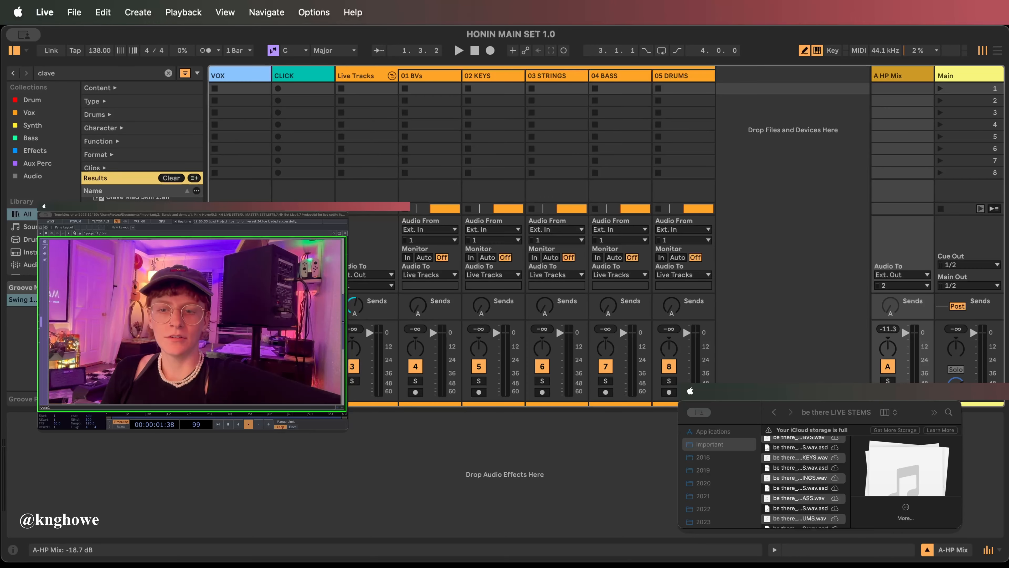
Step: Rename the first clip on the CLICK track, spanning bars 1 to 3, as "be there"
{"action": "key", "text": "Tab"}
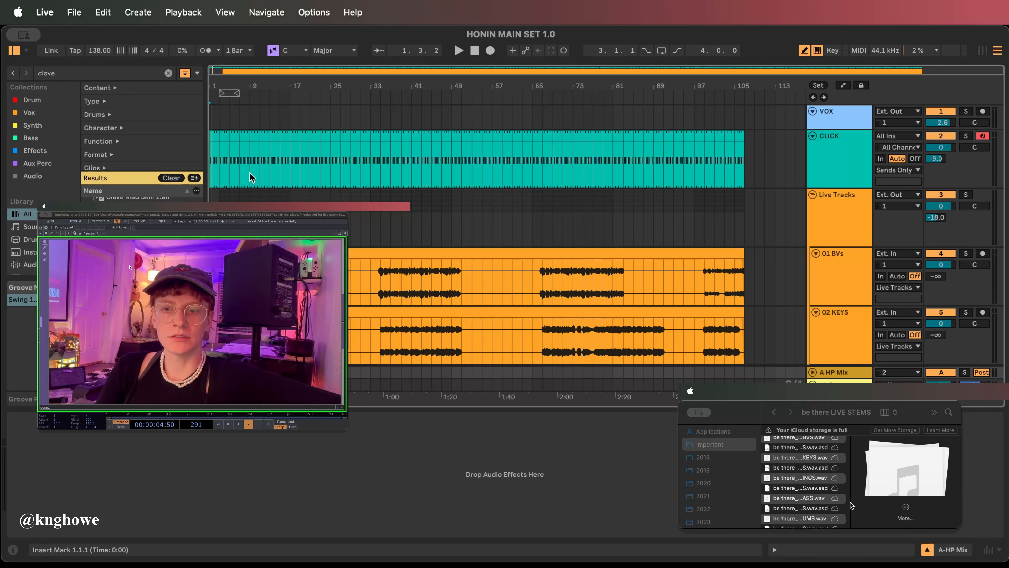
{"action": "left_click", "coordinate": [222, 136]}
{"action": "right_click", "coordinate": [217, 137]}
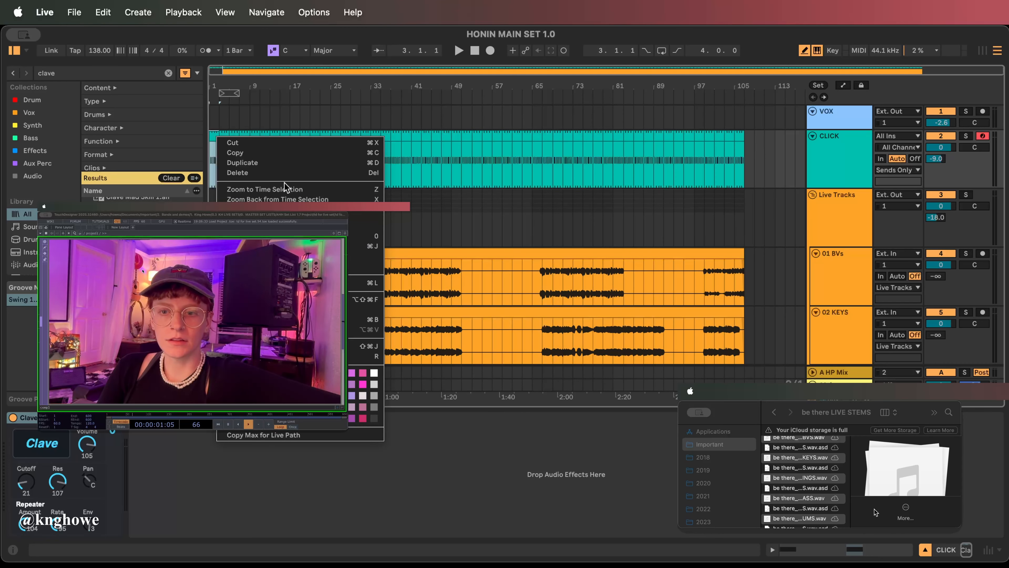
{"action": "left_click", "coordinate": [278, 190]}
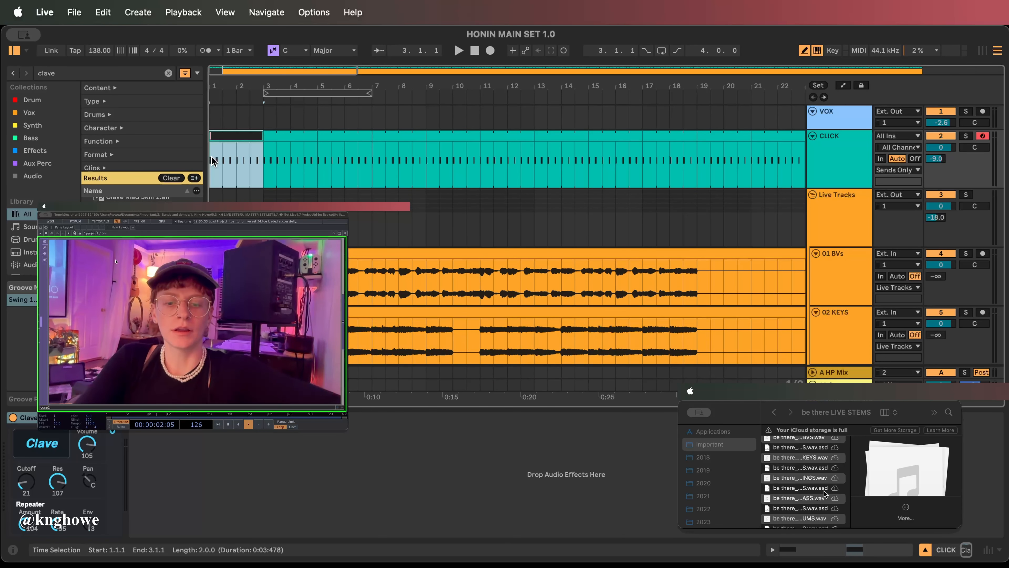
{"action": "type", "text": "be there"}
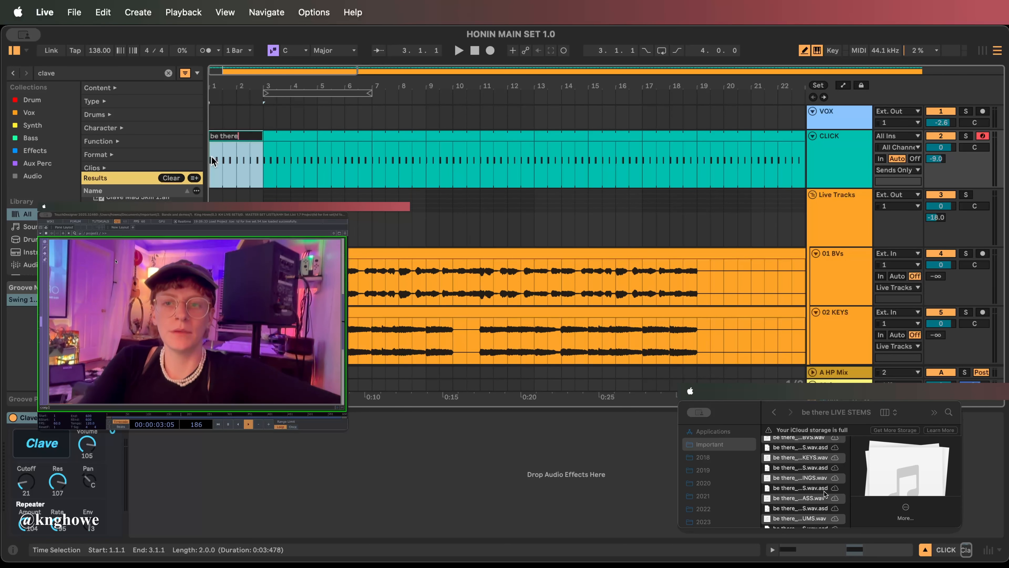
{"action": "left_click", "coordinate": [255, 113]}
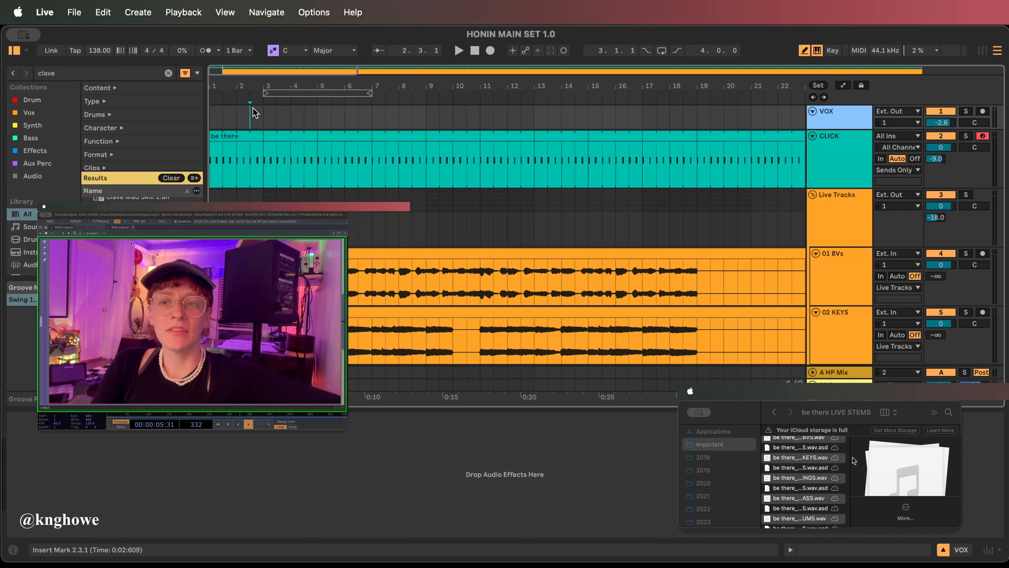